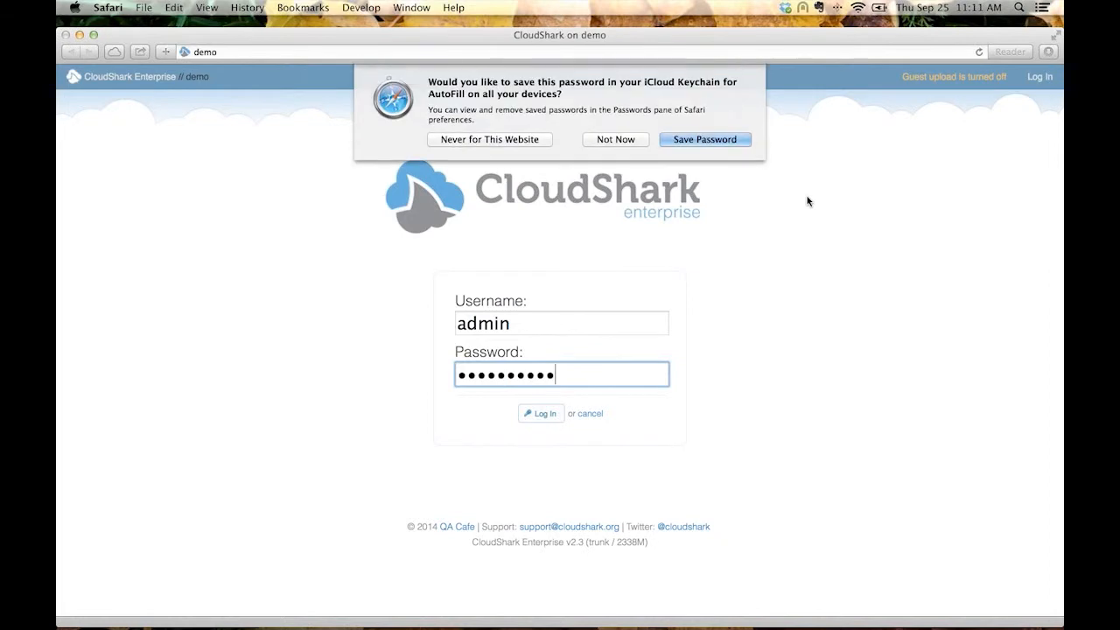
Decline saving the login password for now and sort the capture list by packet count in descending order.
left_click(617, 138)
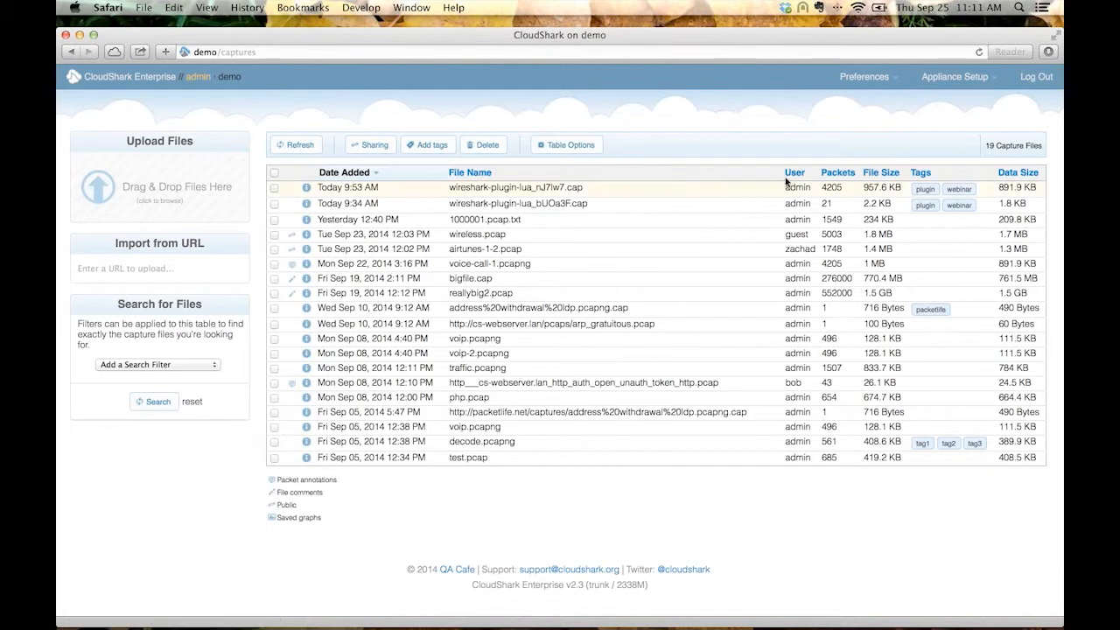
left_click(832, 173)
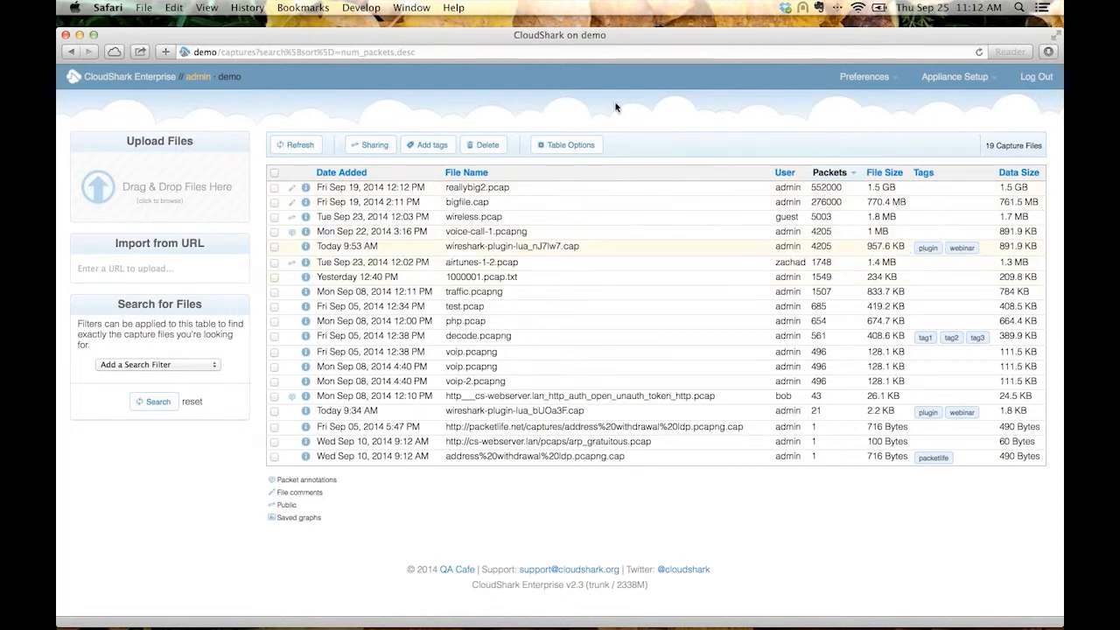
Upload the five selected capture files from the Finder's caps folder to CloudShark and bring the browser window back to the front.
left_click_drag(417, 40, 628, 81)
left_click(229, 108)
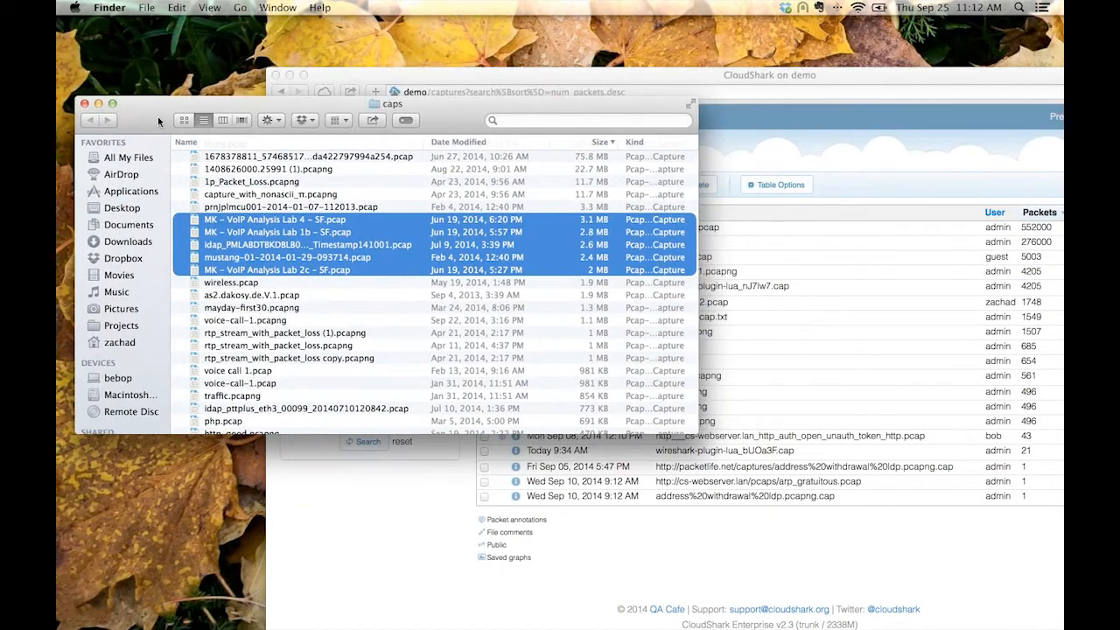
left_click_drag(417, 109, 418, 305)
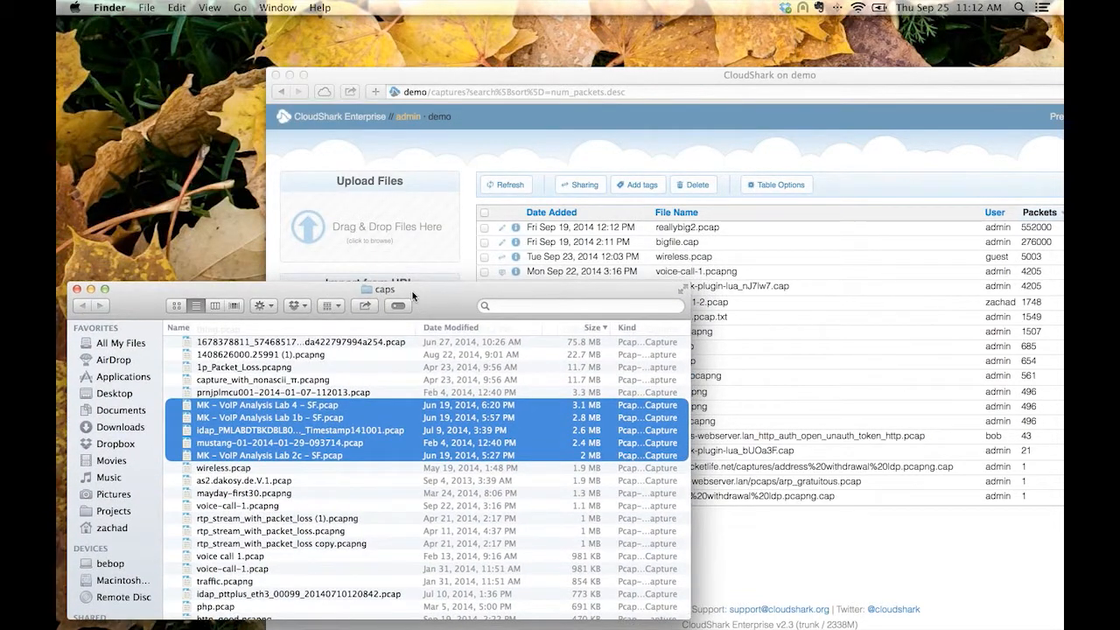
left_click_drag(249, 413, 369, 231)
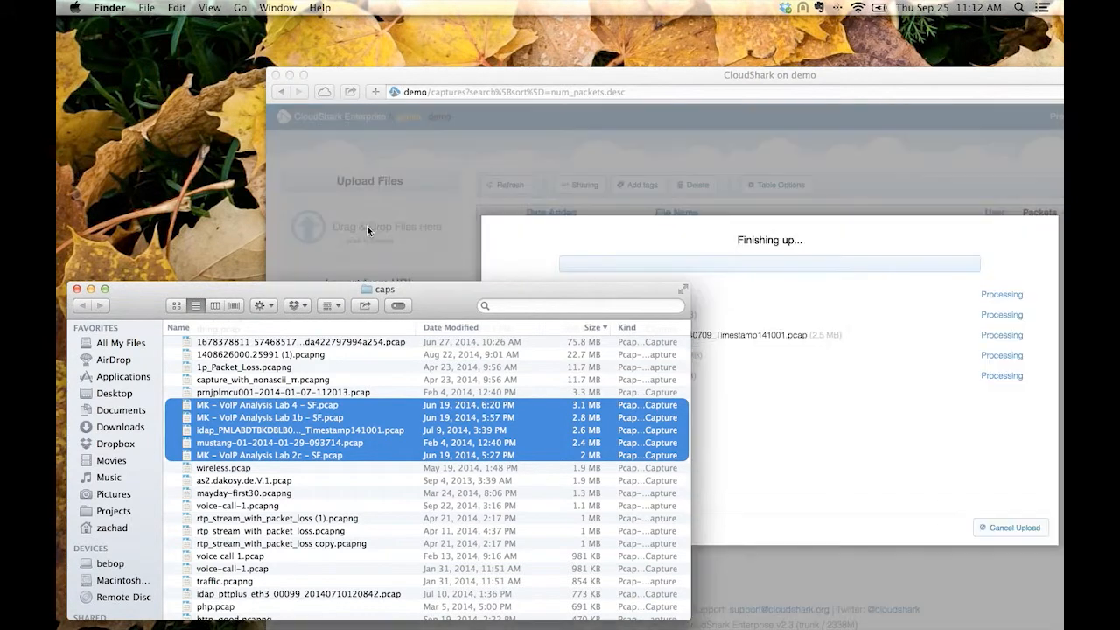
left_click_drag(516, 79, 308, 24)
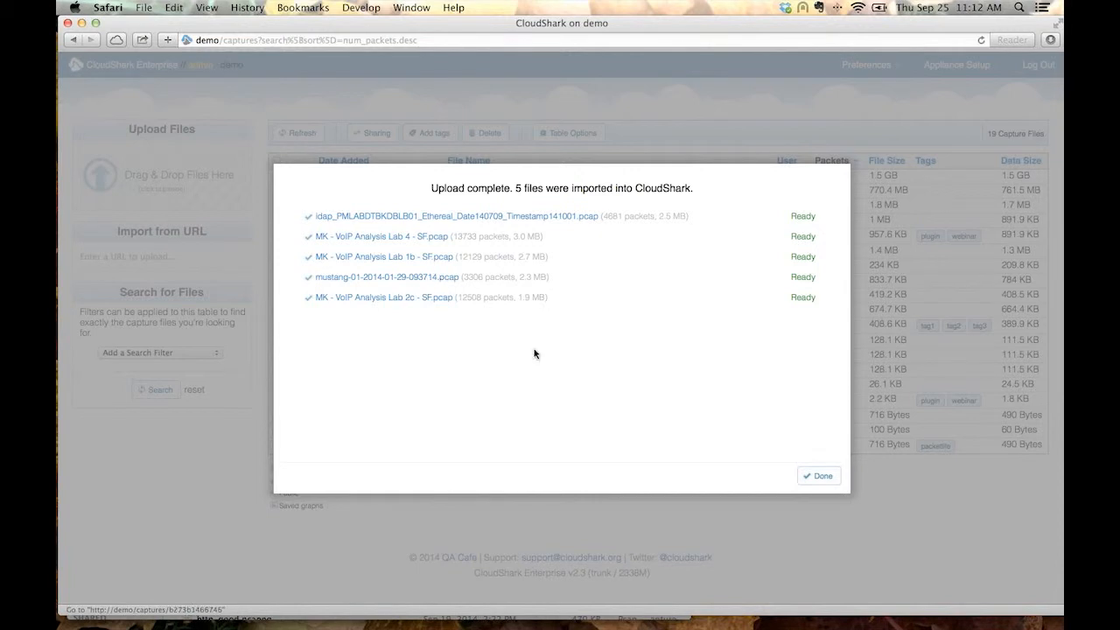
left_click(369, 279)
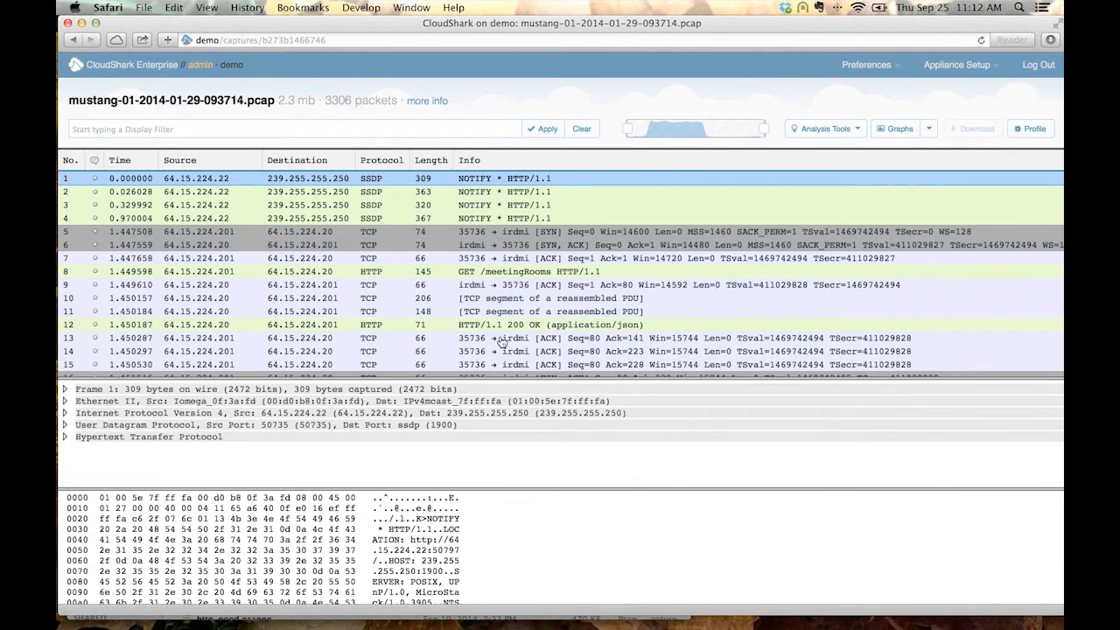
scroll(502, 341, "down", 3)
scroll(501, 342, "up", 3)
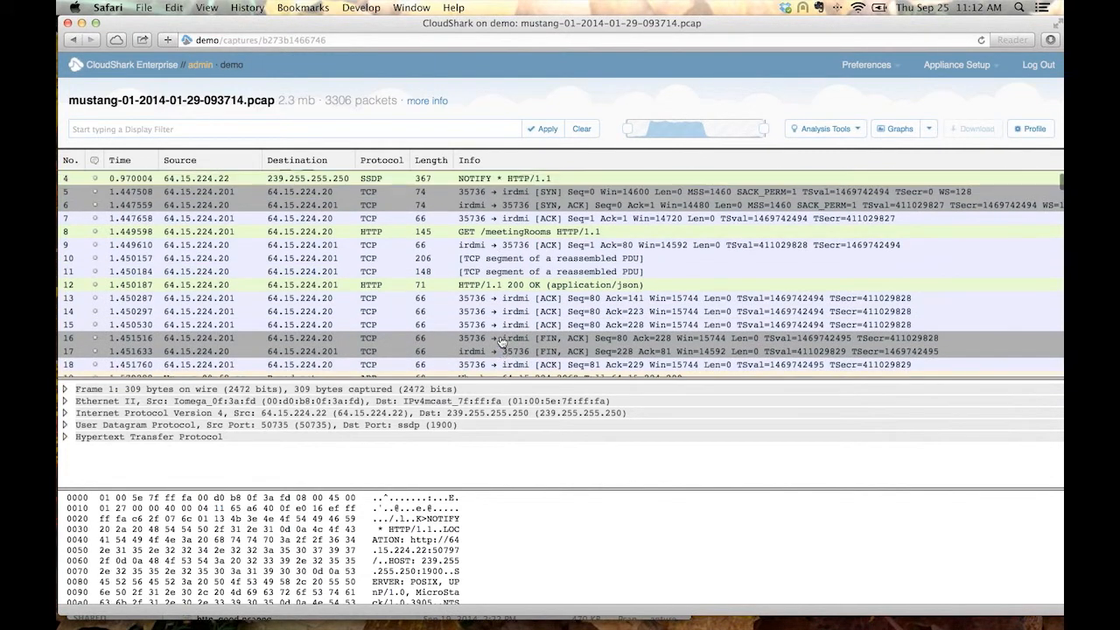
scroll(501, 342, "down", 7)
scroll(501, 341, "down", 20)
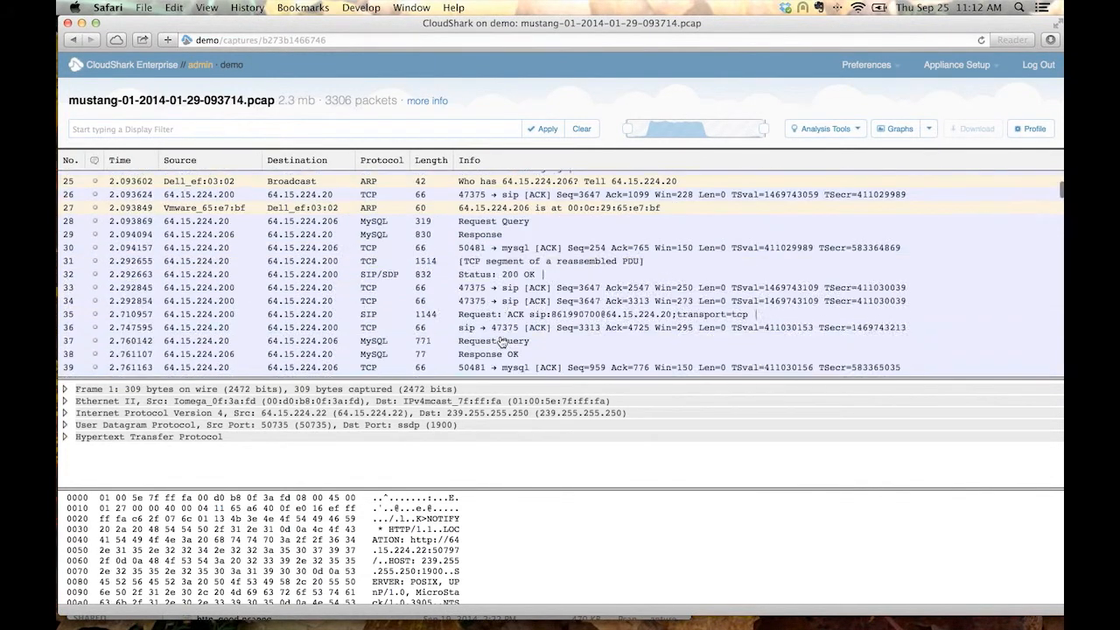
scroll(501, 342, "up", 8)
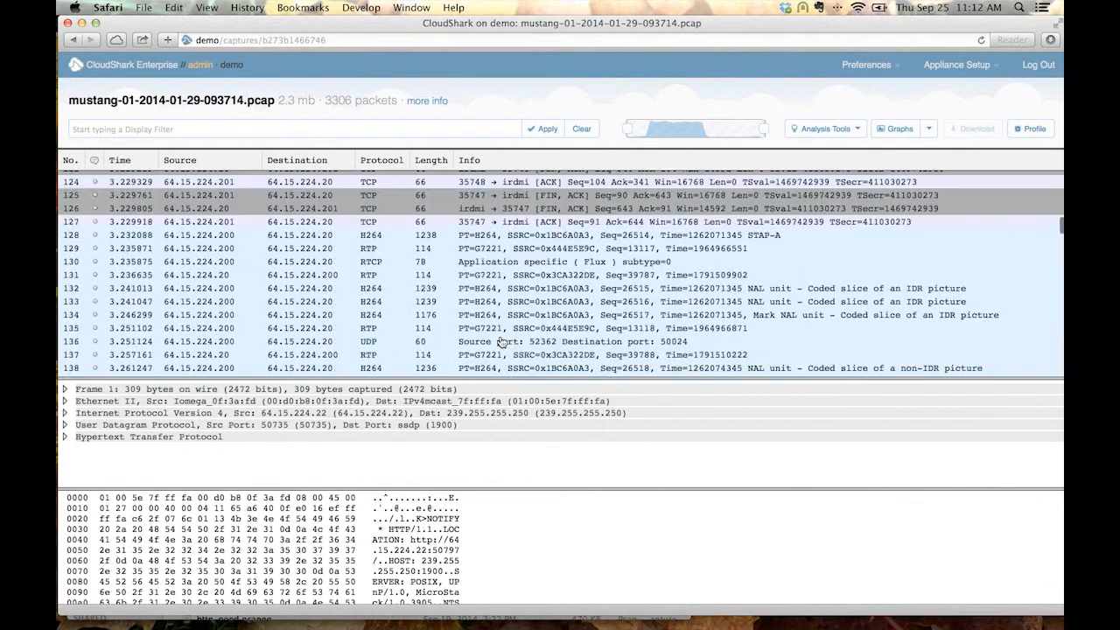
Inspect packet 127 in an enlarged details pane, expanding its Transmission Control Protocol, Checksum and SEQ/ACK analysis sections.
left_click(514, 214)
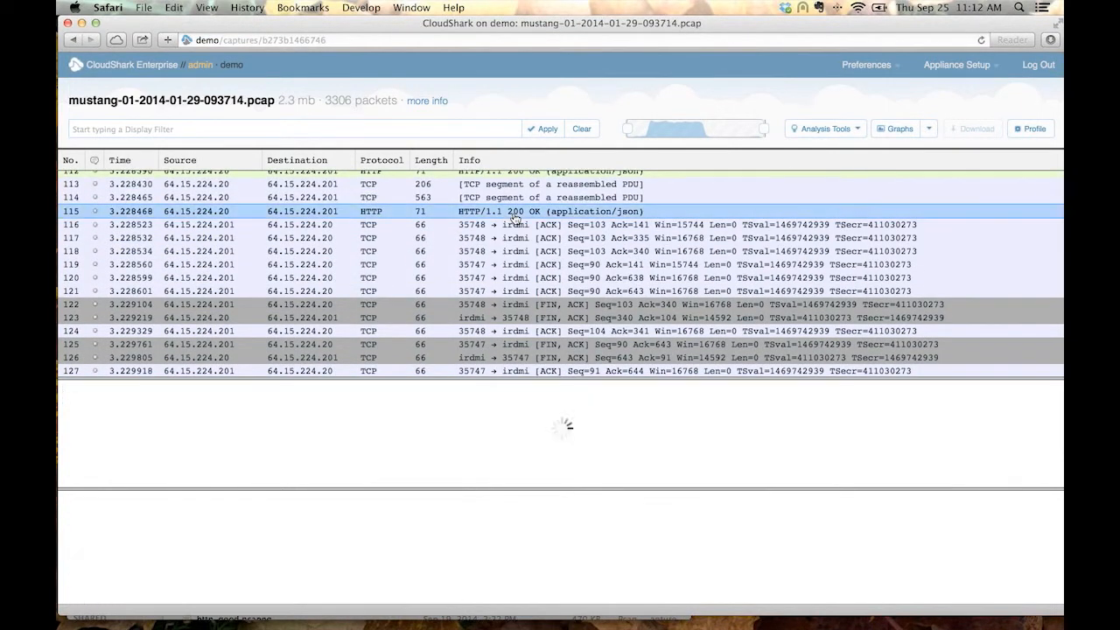
left_click(416, 372)
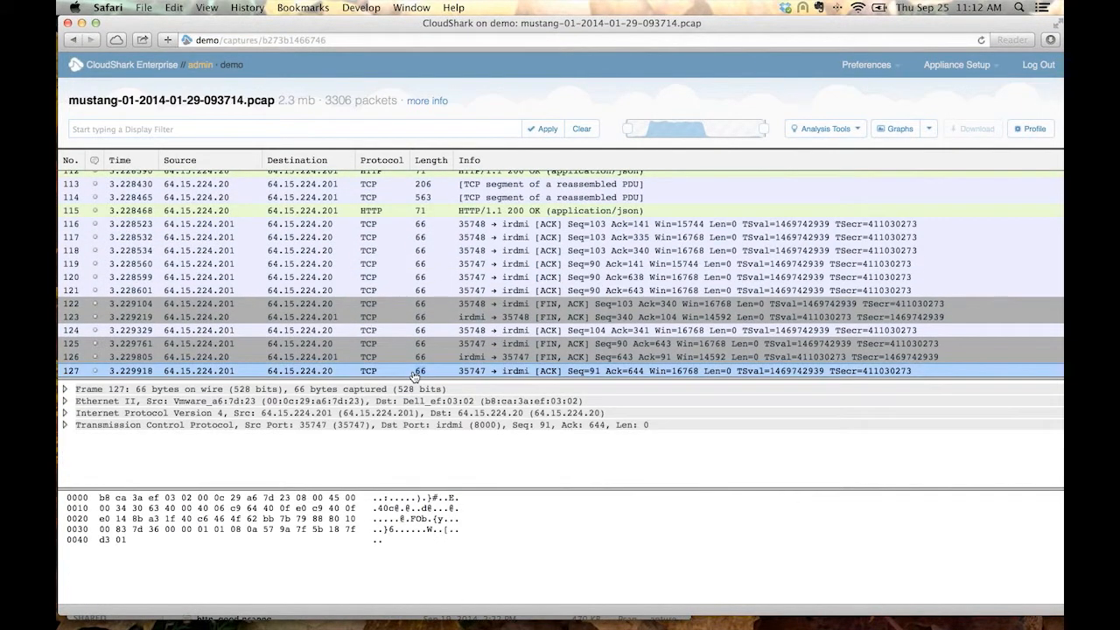
left_click_drag(417, 379, 427, 263)
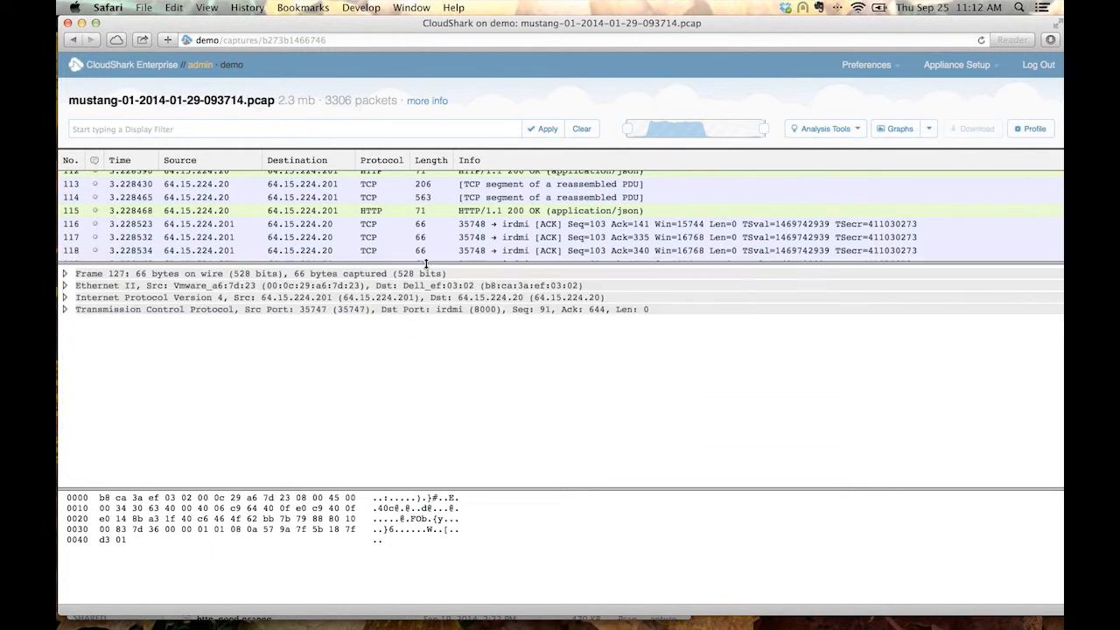
left_click(393, 309)
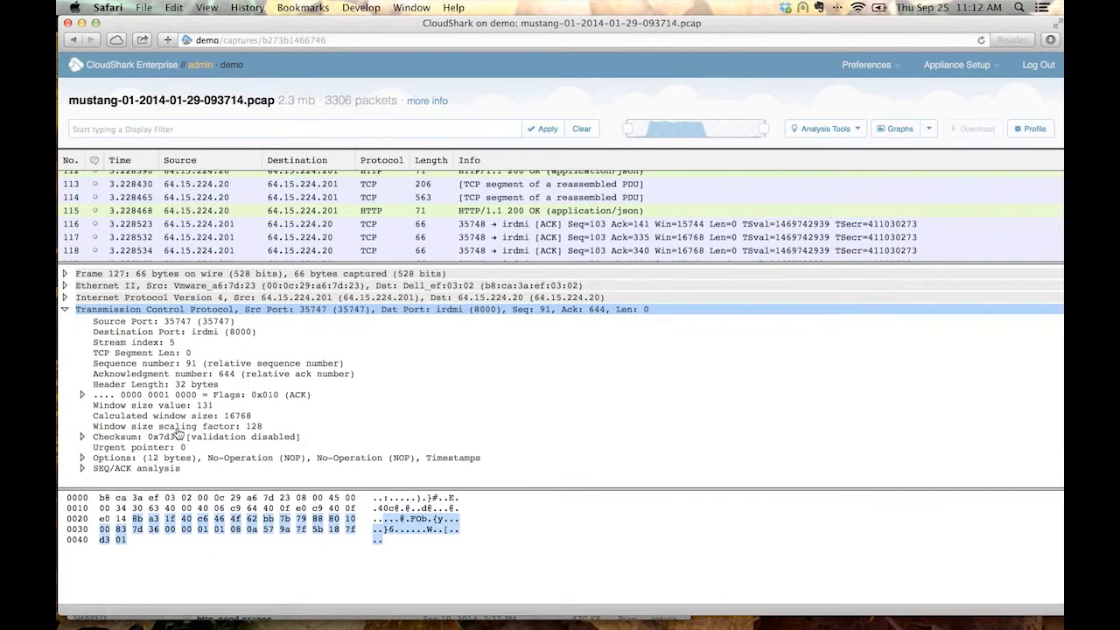
left_click(175, 435)
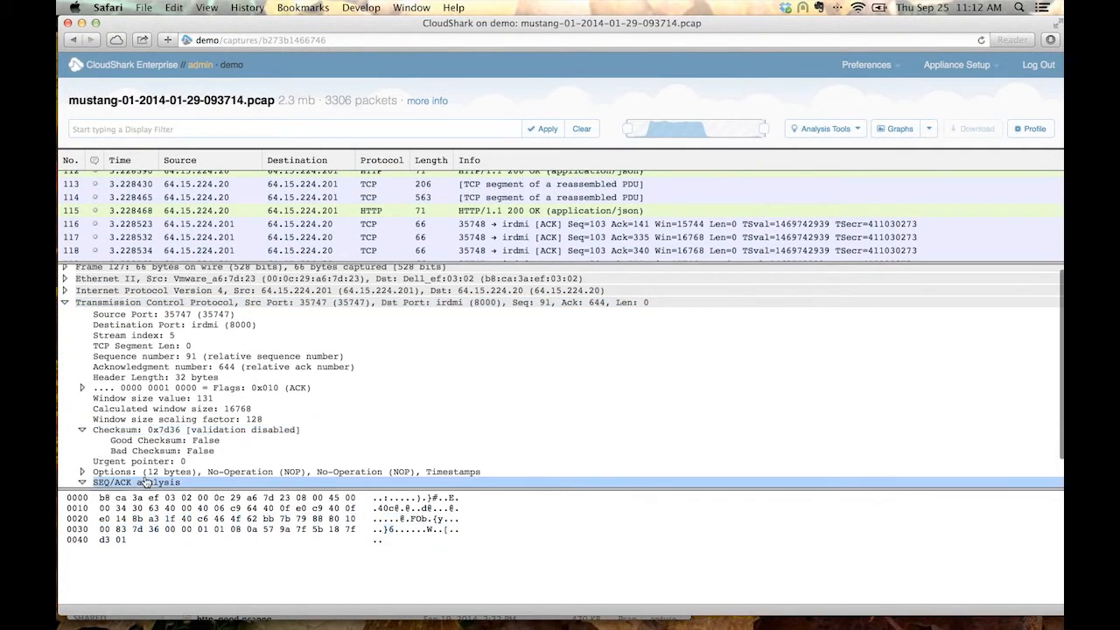
left_click(153, 482)
left_click(168, 473)
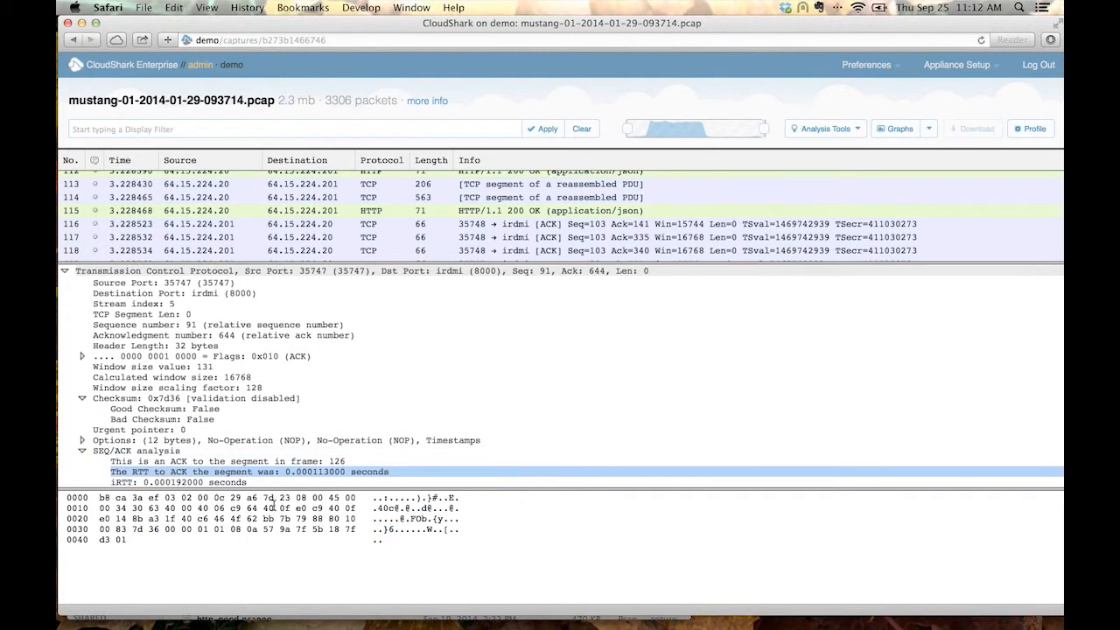
Shrink the packet details pane and apply the display filter http to the packet list.
scroll(201, 385, "up", 2)
left_click_drag(426, 261, 427, 365)
left_click(364, 128)
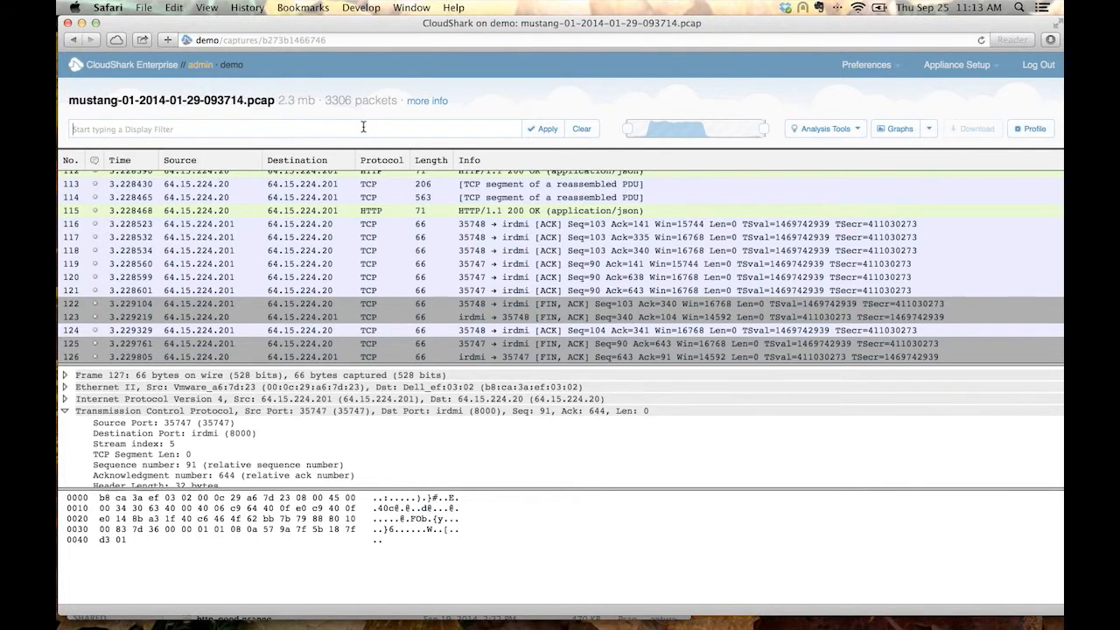
type("h")
key("Return")
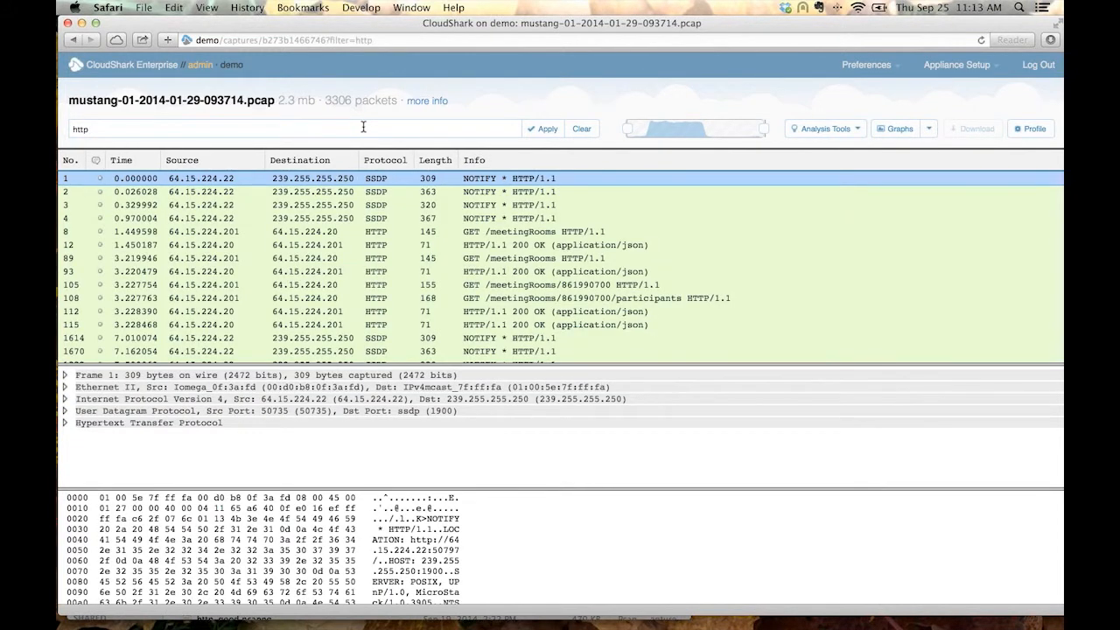
Examine the Hypertext Transfer Protocol details of packet 8, collapse them, and review the filtered capture's web address.
left_click(544, 232)
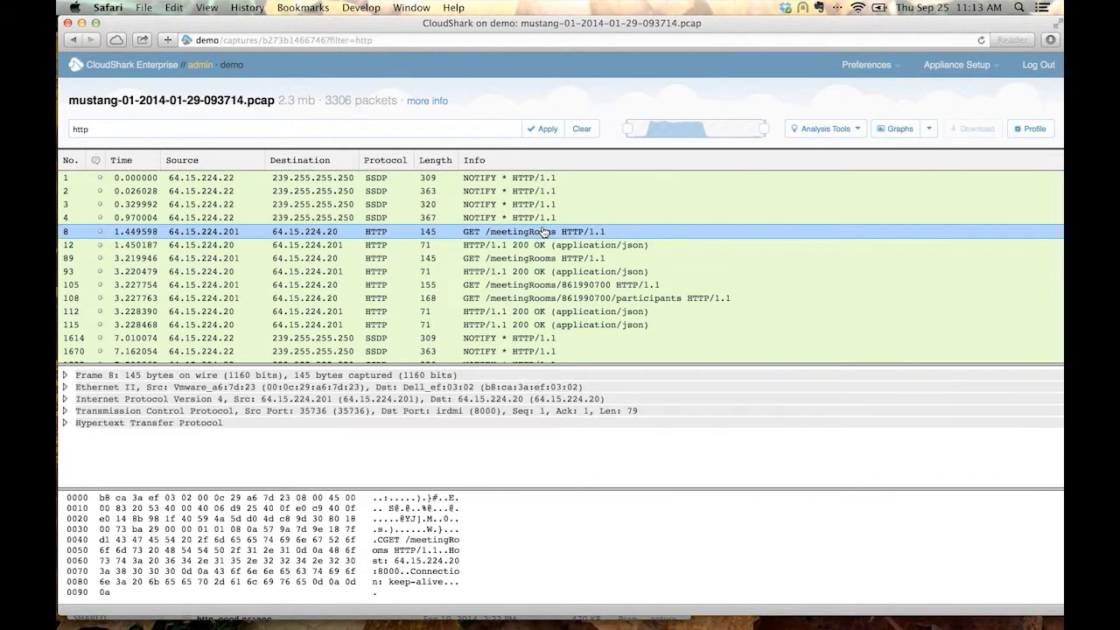
left_click(175, 424)
left_click(182, 430)
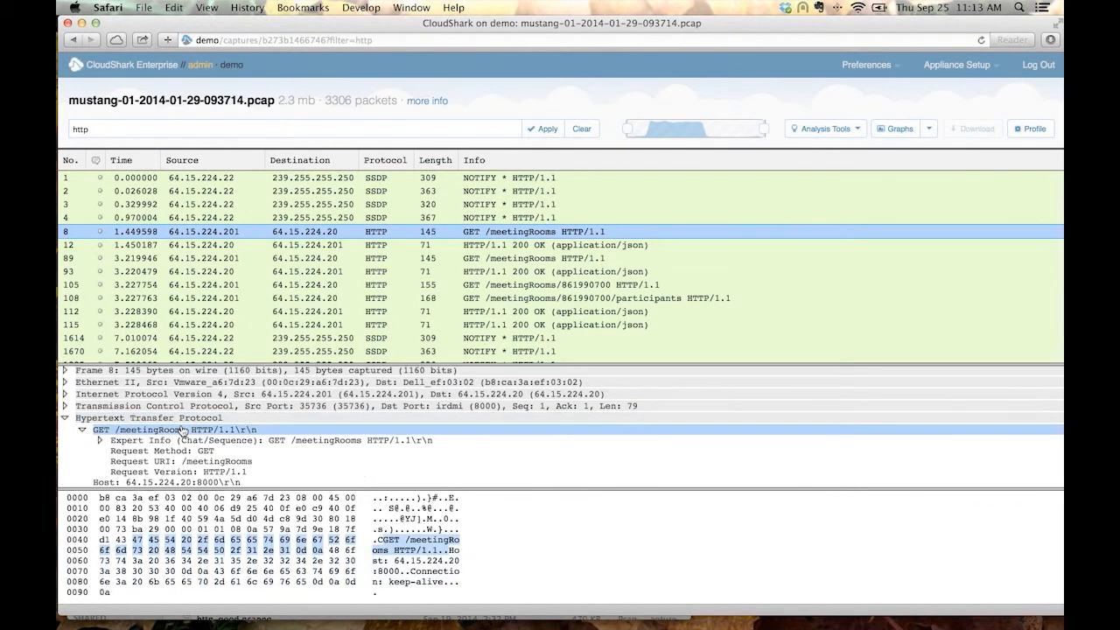
left_click(182, 431)
left_click(182, 418)
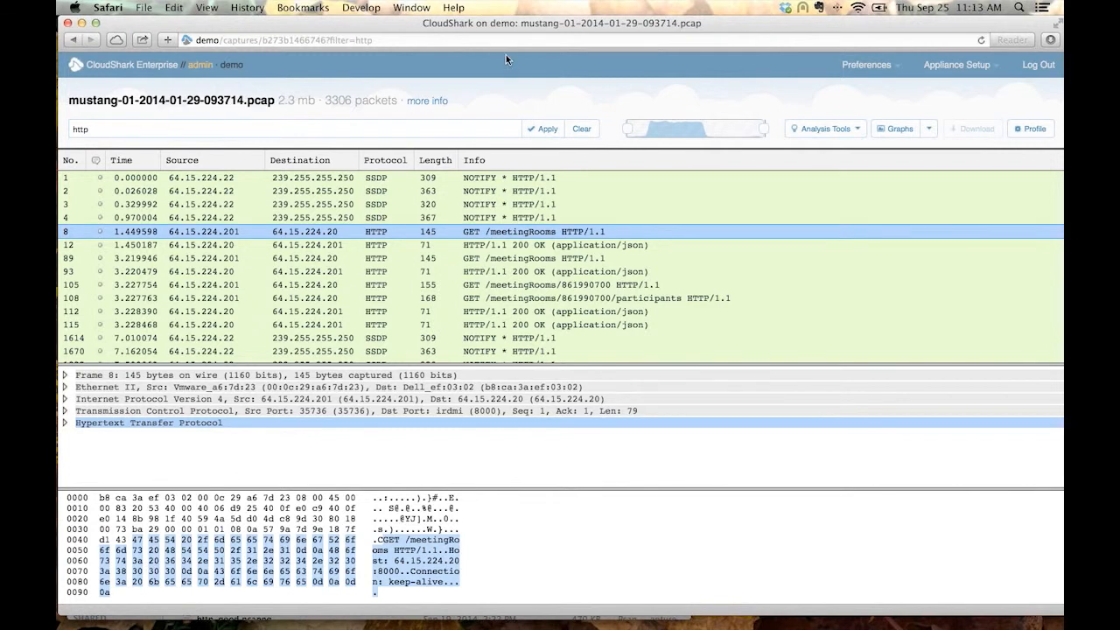
left_click(477, 42)
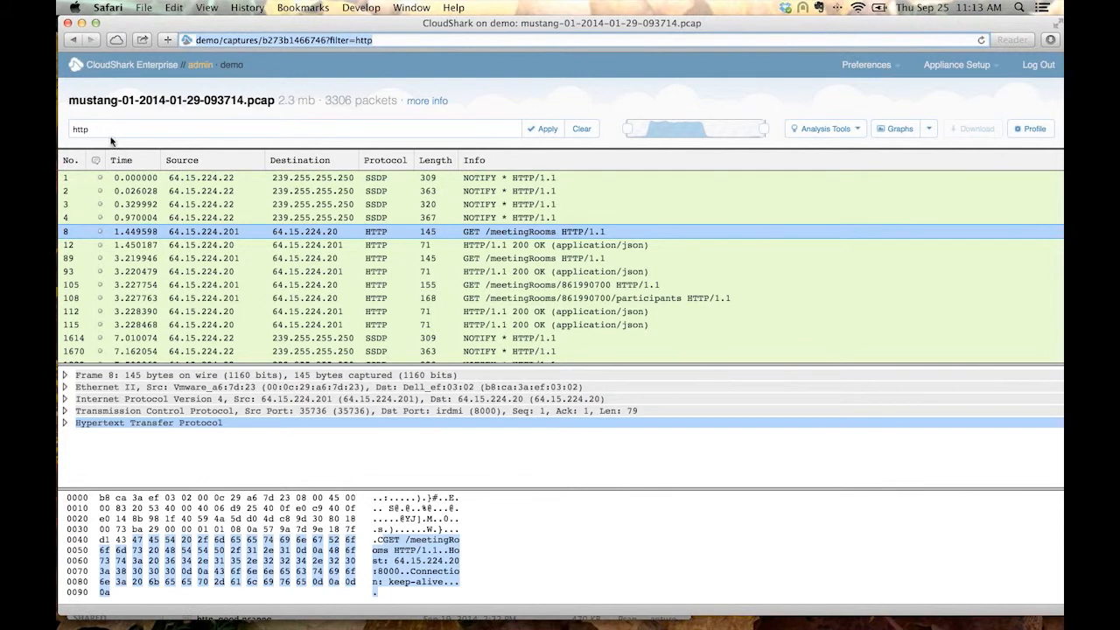
triple_click(387, 40)
Annotate packet 8 with the comment "Look at the HTTP headers of this request.".
left_click(104, 232)
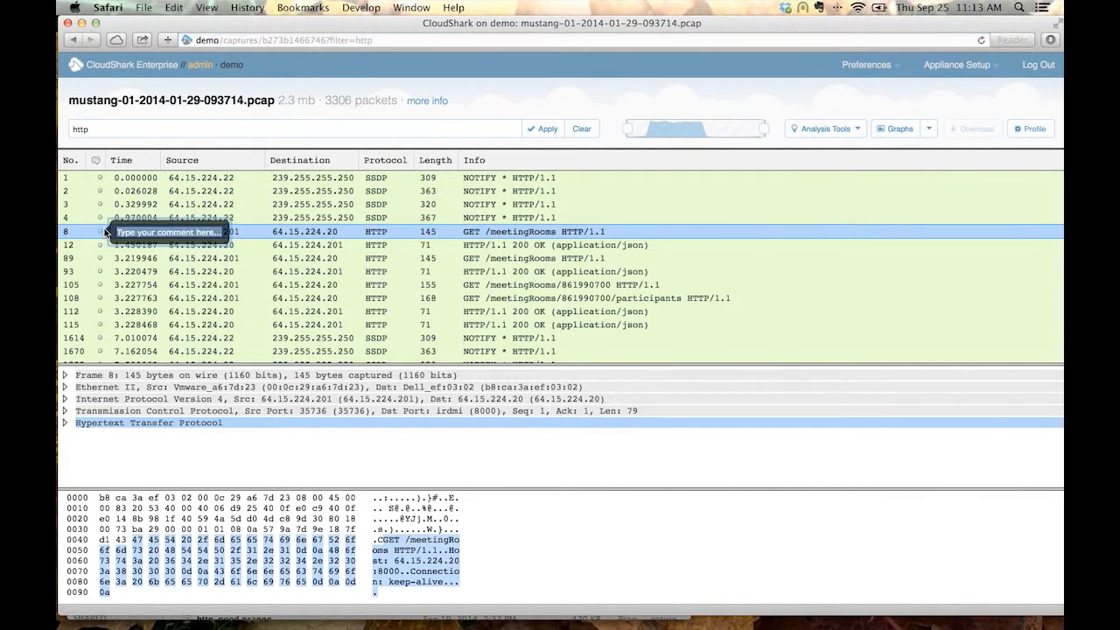
type("Look")
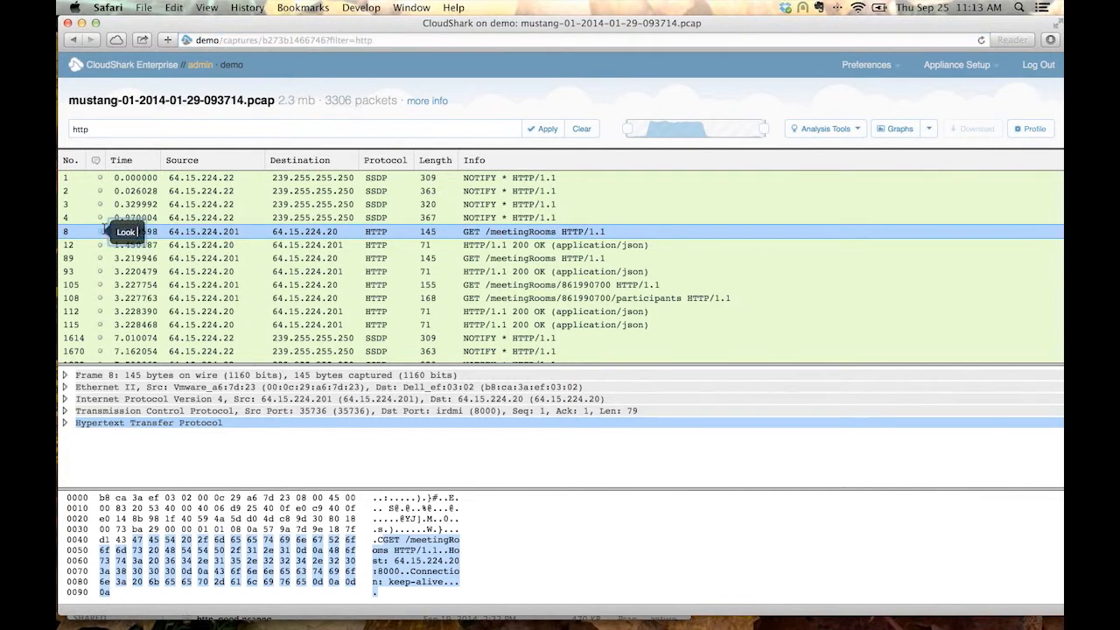
type(" at the HTTP heade")
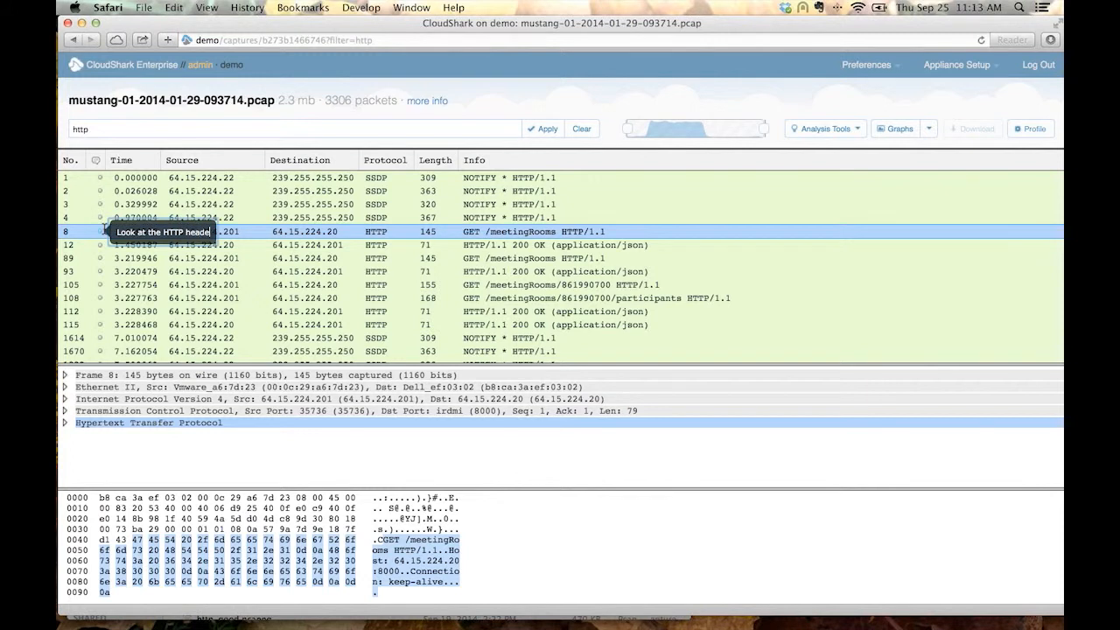
type("rs of this requ")
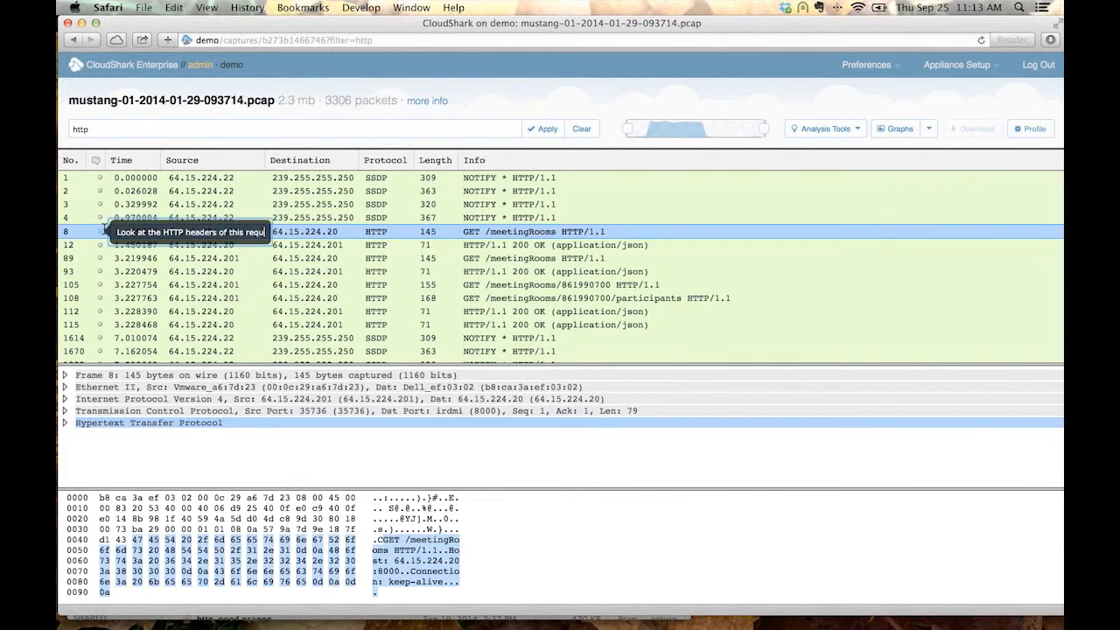
type("est.")
key("Tab")
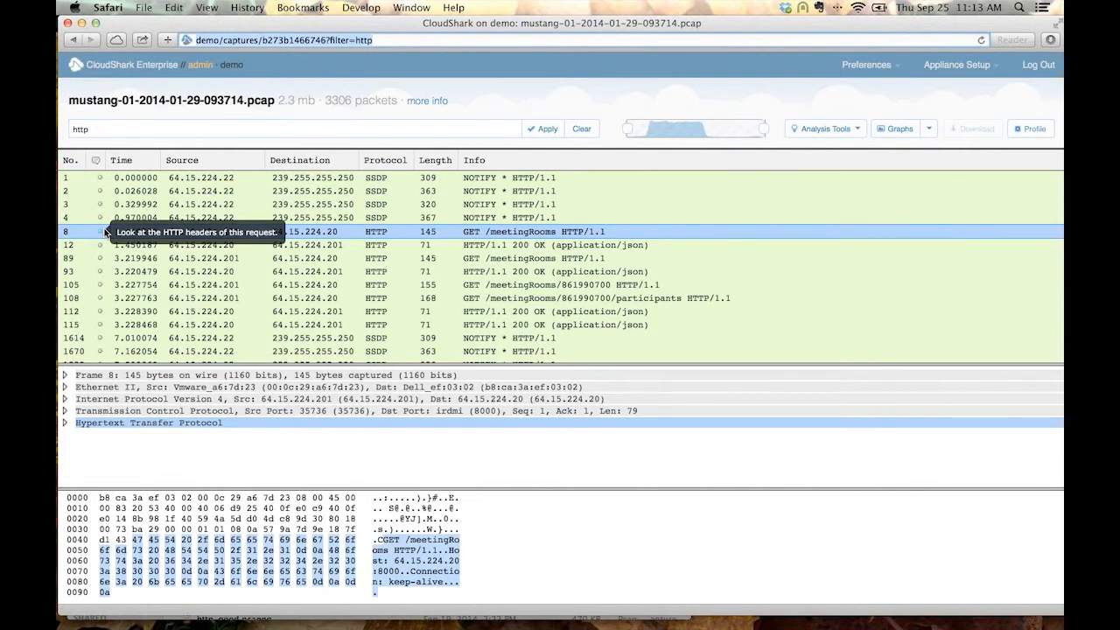
Copy the web address of the http-filtered capture and load it in a new browser tab.
left_click(379, 39)
triple_click(379, 39)
right_click(354, 40)
left_click(392, 91)
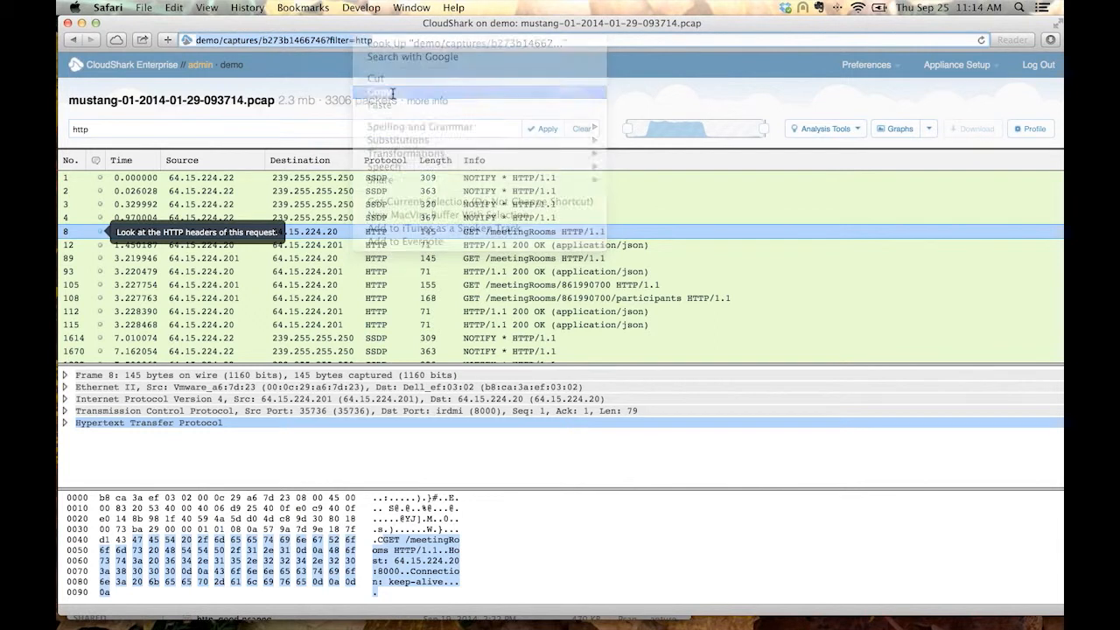
key("super+t")
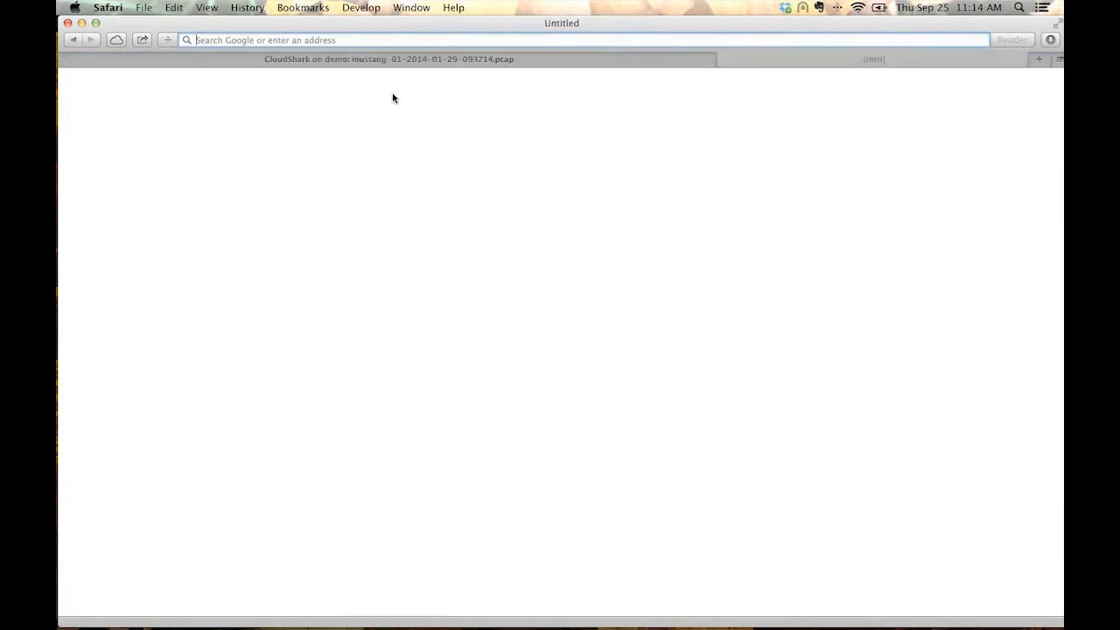
right_click(345, 41)
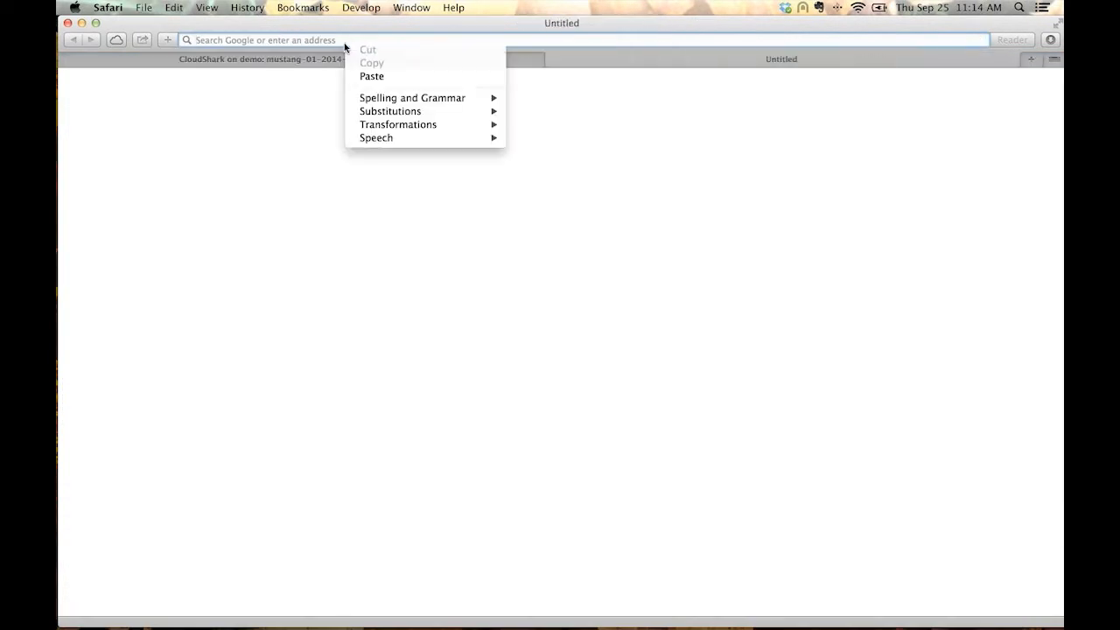
left_click(364, 70)
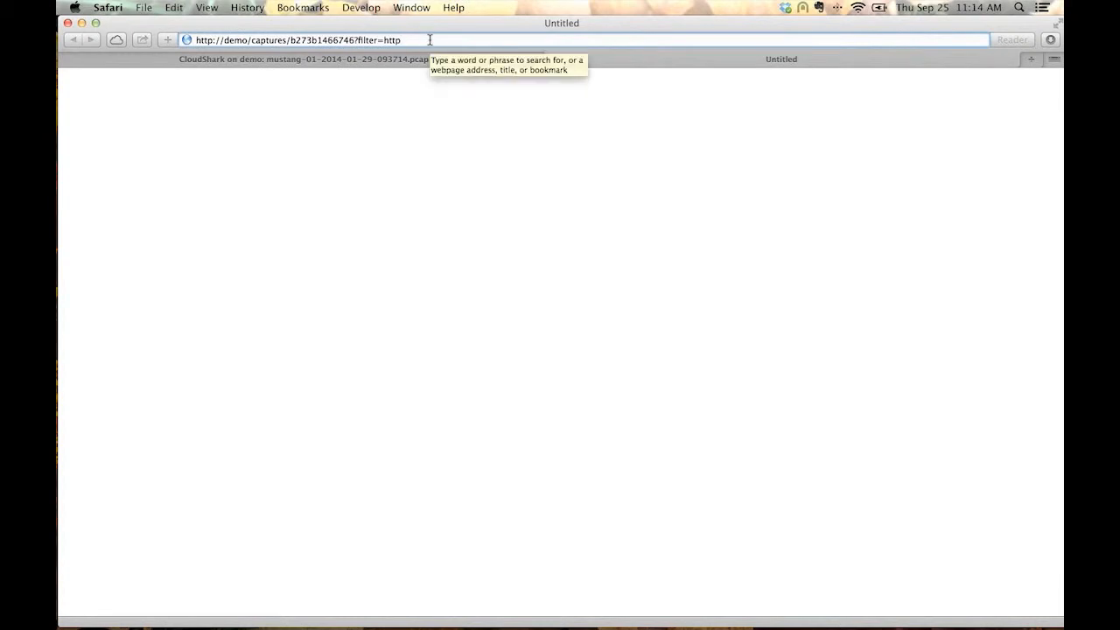
key("Return")
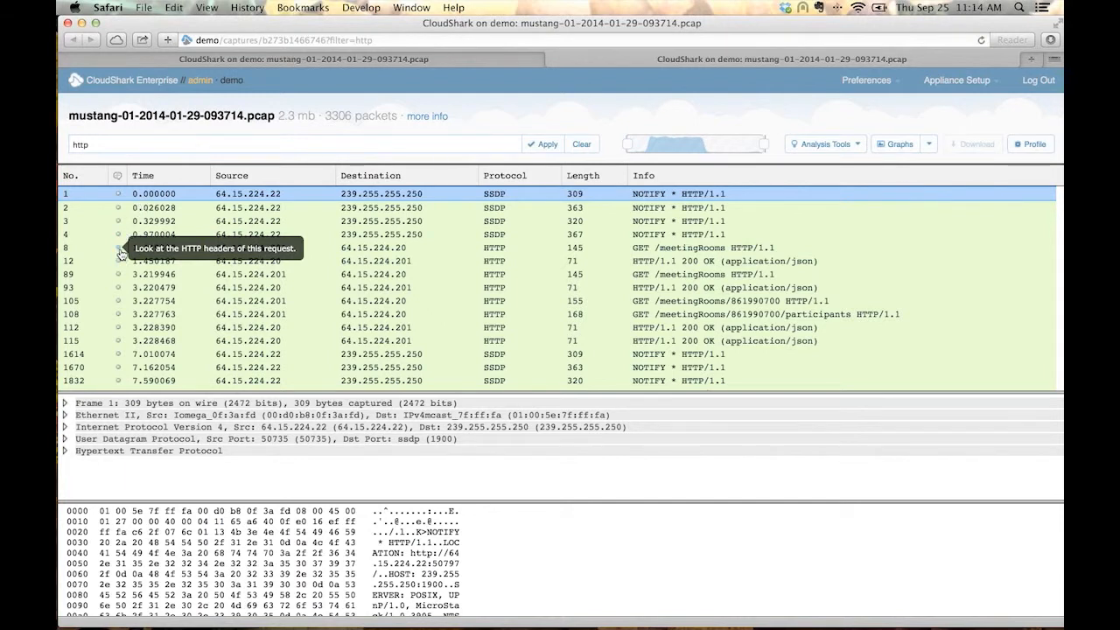
Check the filtered packets and the packet 8 comment in the new tab and return to the original capture tab.
scroll(448, 284, "down", 1)
scroll(448, 284, "up", 1)
left_click(551, 58)
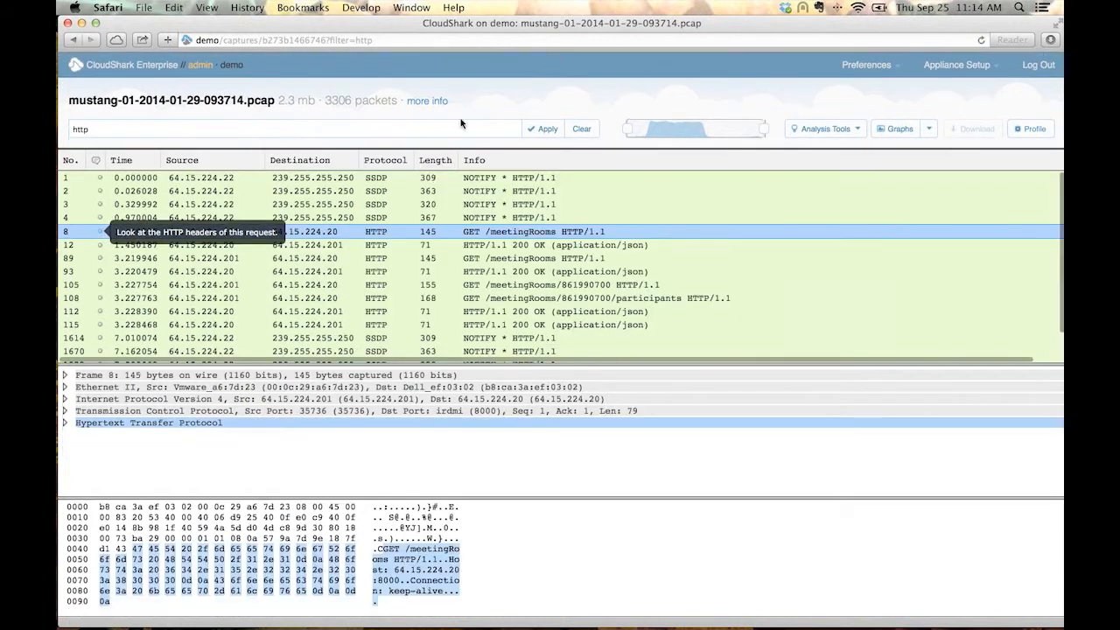
Run the Follow Stream analysis on the GET /meetingRooms request in packet 8.
left_click(806, 131)
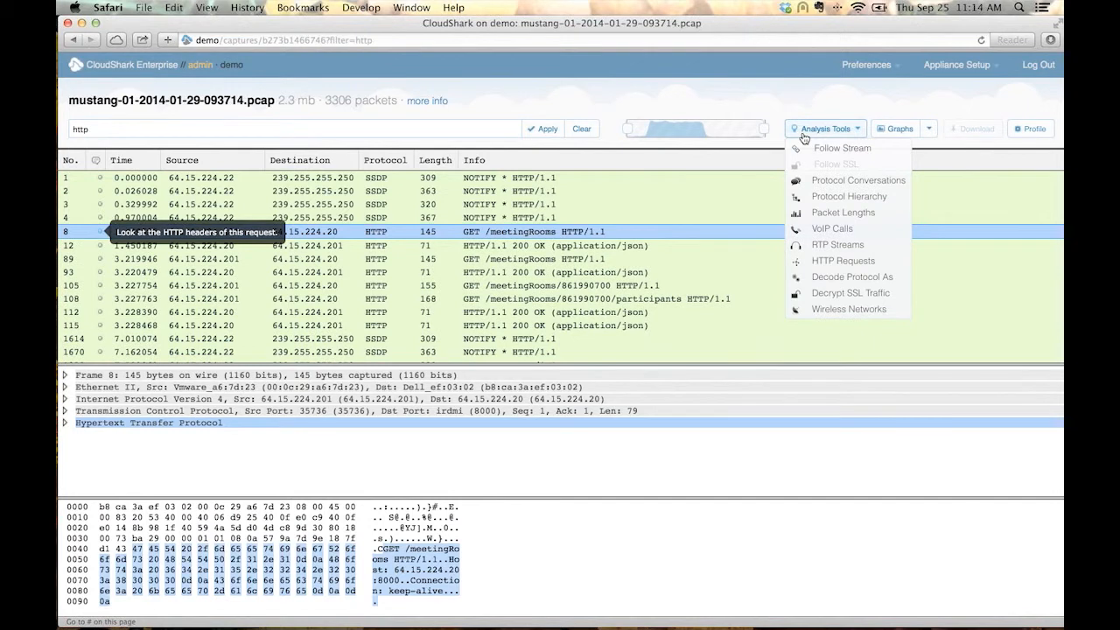
left_click(887, 153)
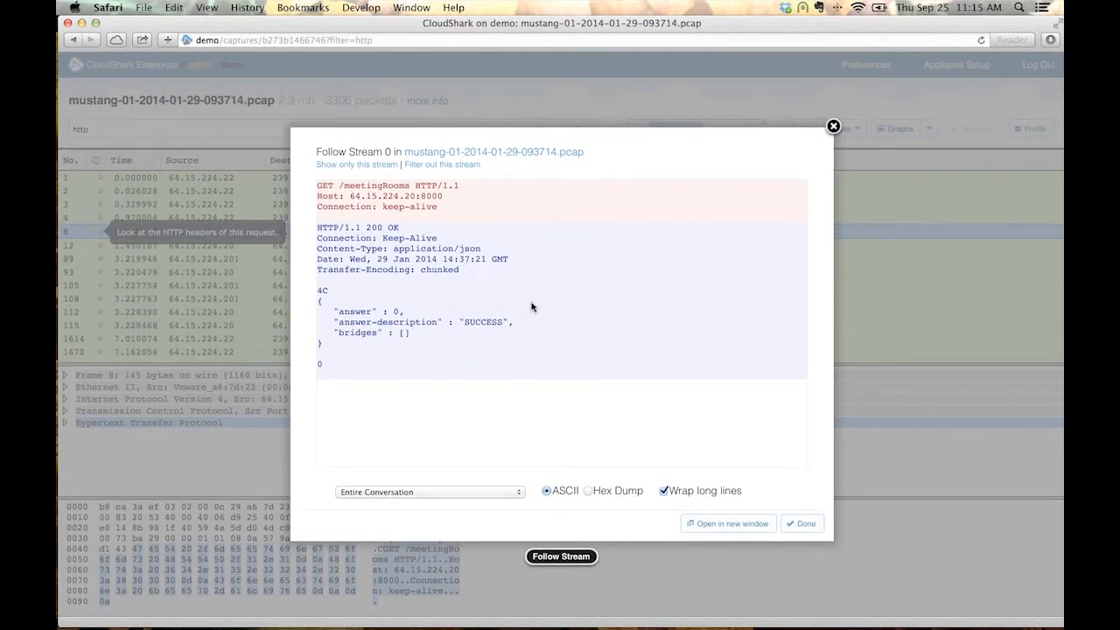
Open the Follow Stream 0 results in a separate browser tab, select their web address, and return to the capture's packet list.
left_click(726, 524)
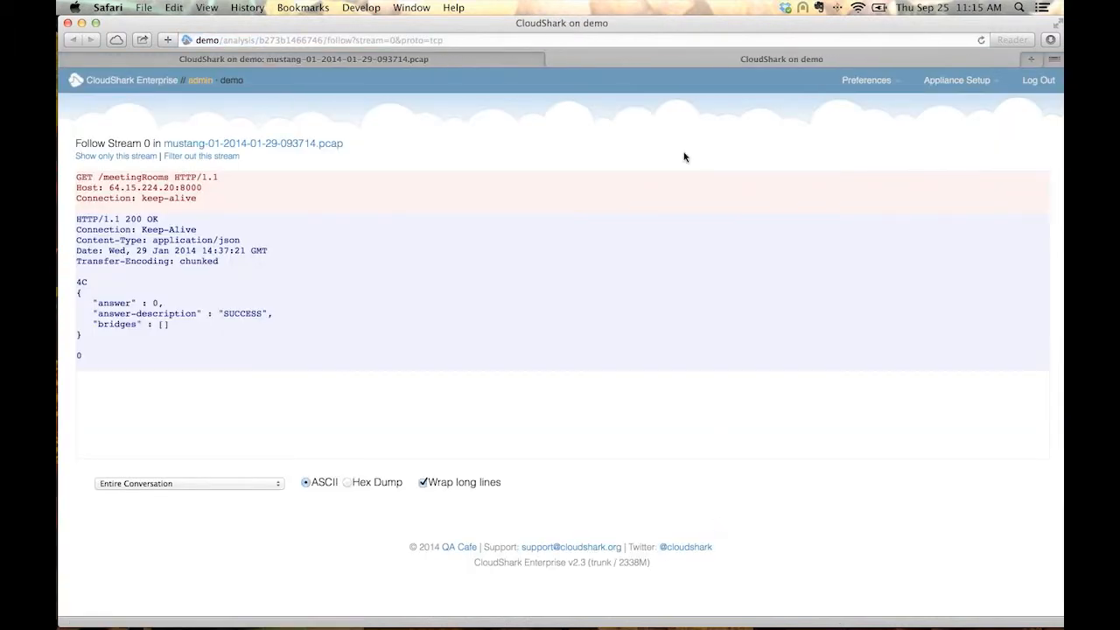
left_click(534, 41)
triple_click(534, 42)
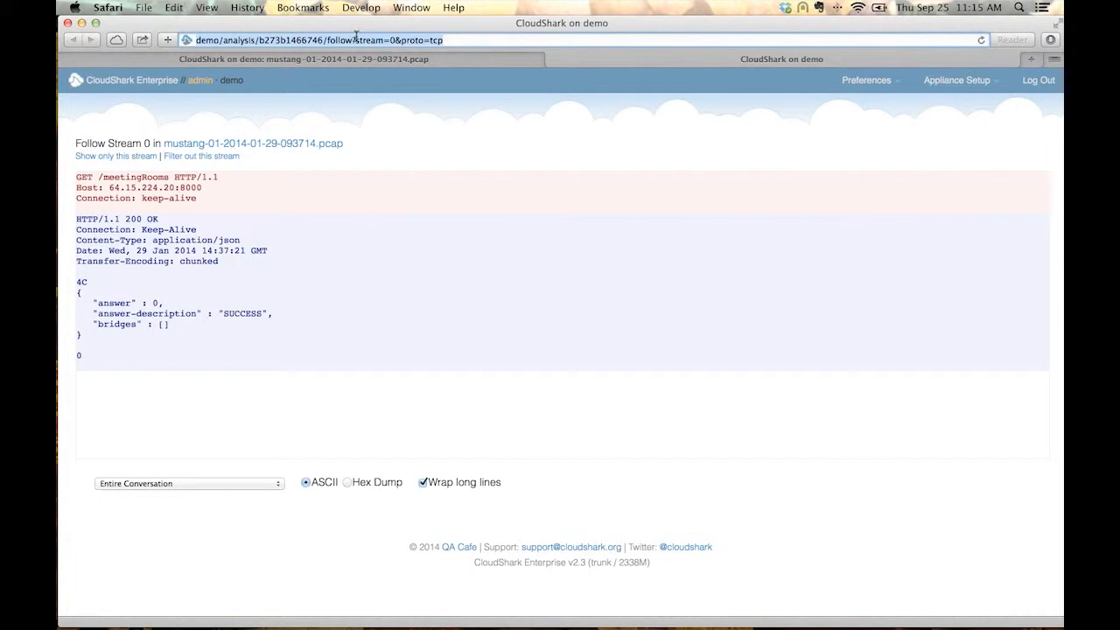
left_click(551, 59)
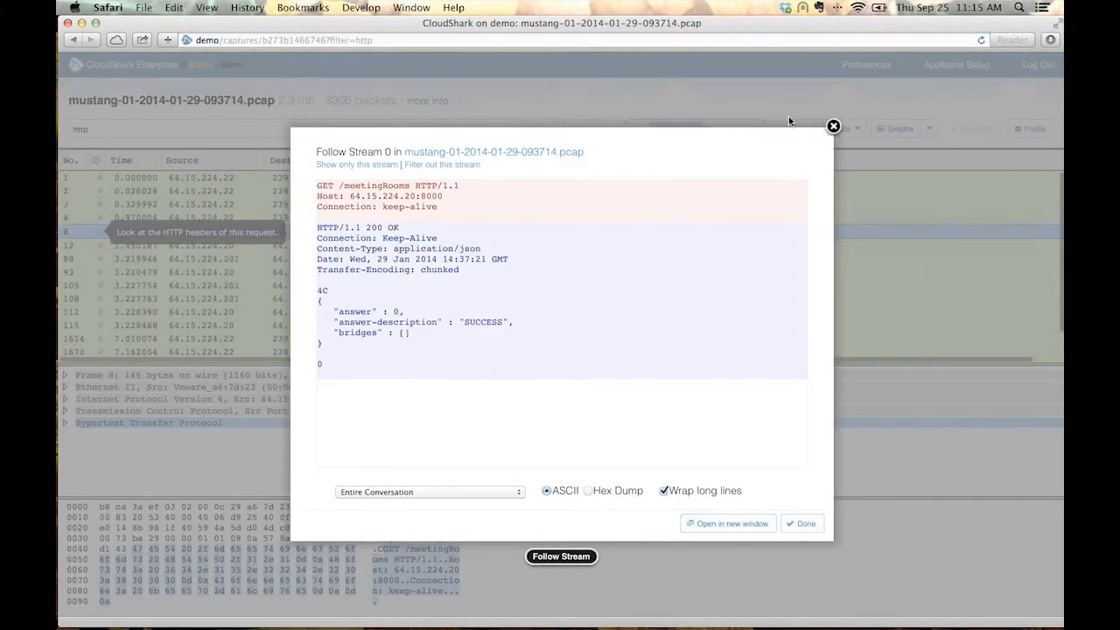
left_click(855, 77)
left_click(824, 129)
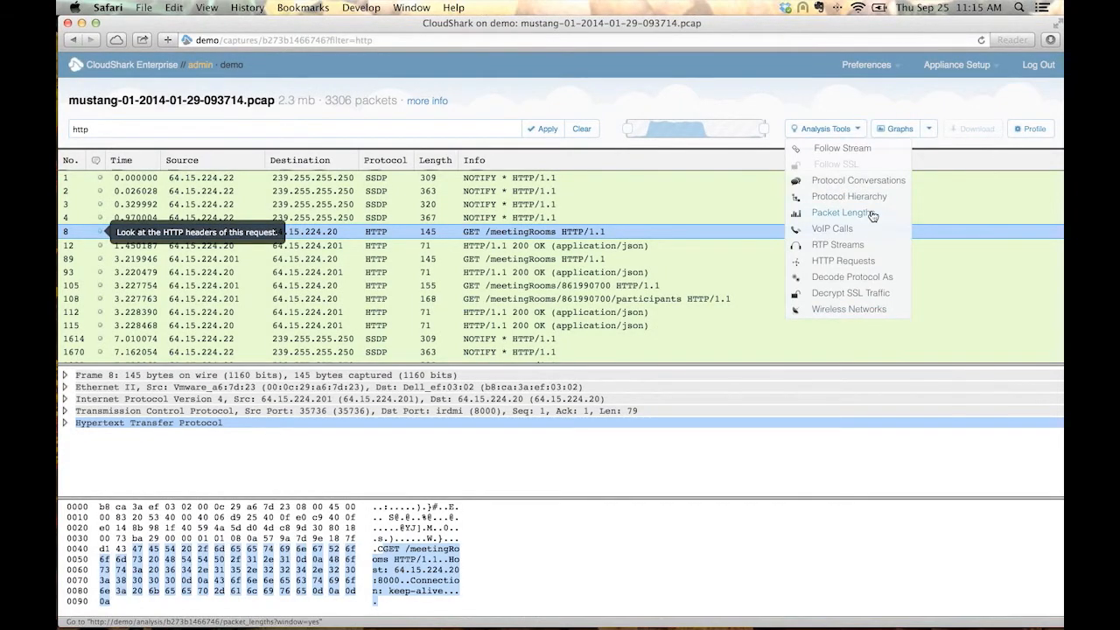
left_click(854, 110)
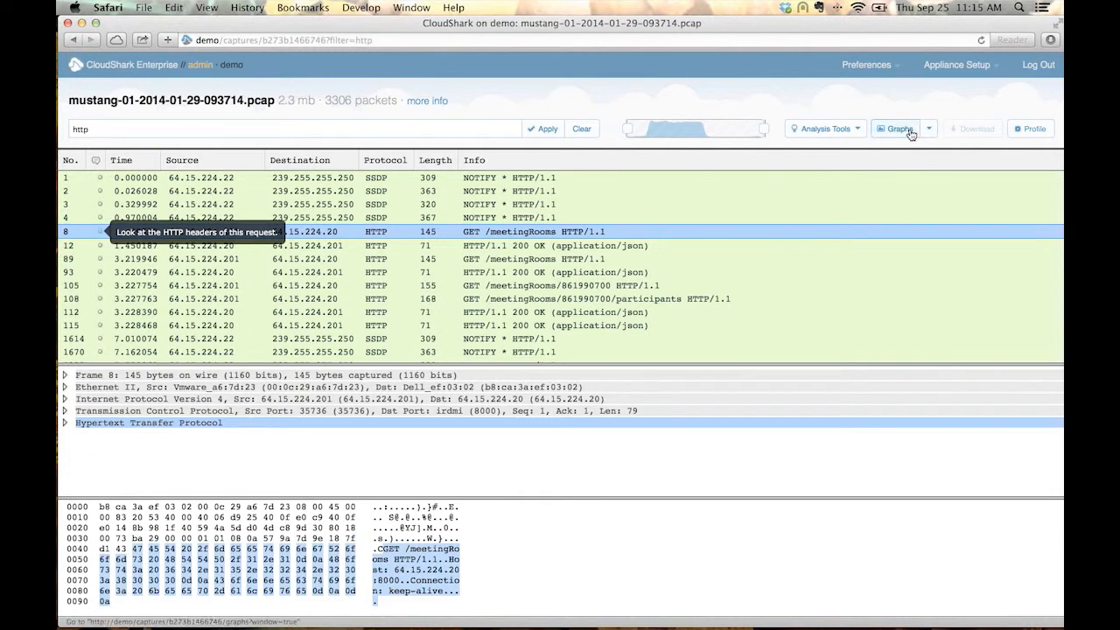
Graph the current http display filter, hide the other series, and zoom in on the http peaks at about 7 to 8 seconds.
left_click(900, 129)
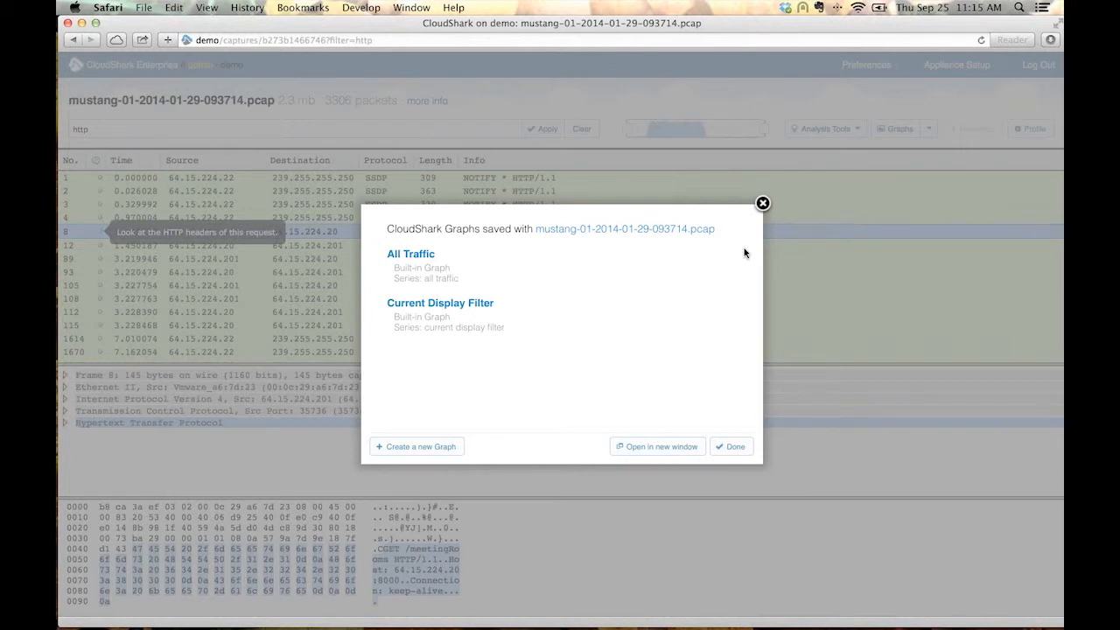
left_click(431, 305)
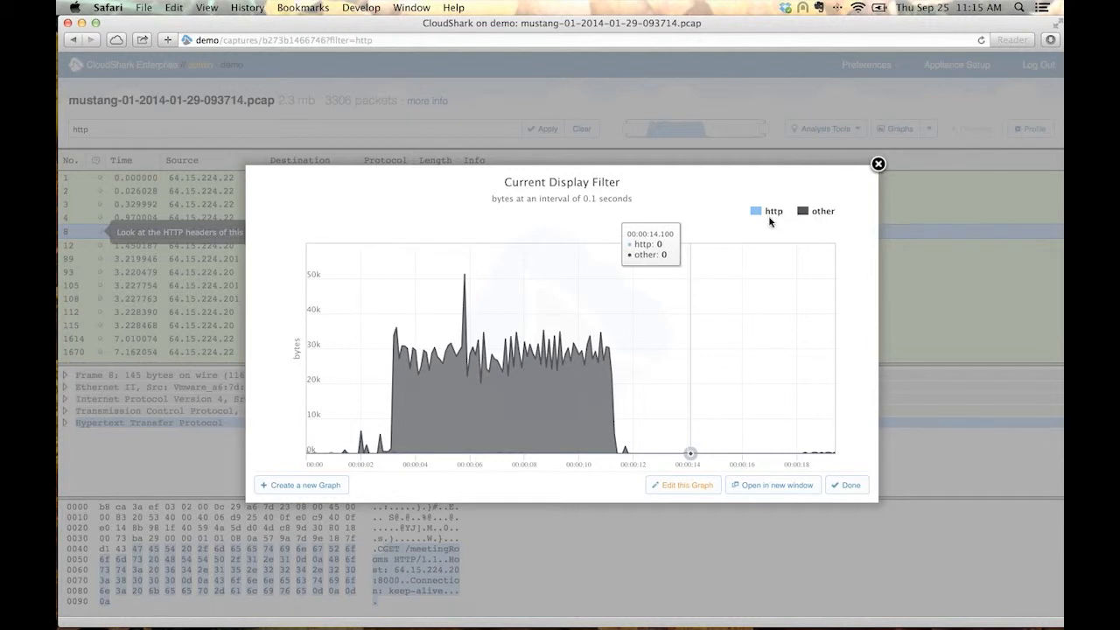
left_click(809, 214)
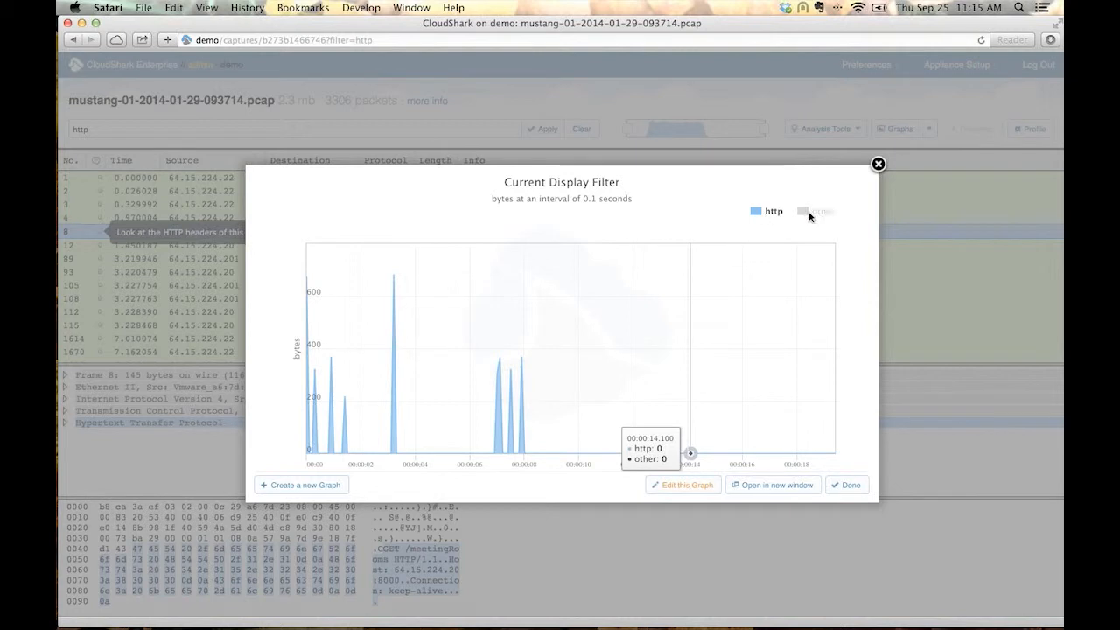
left_click_drag(535, 395, 489, 389)
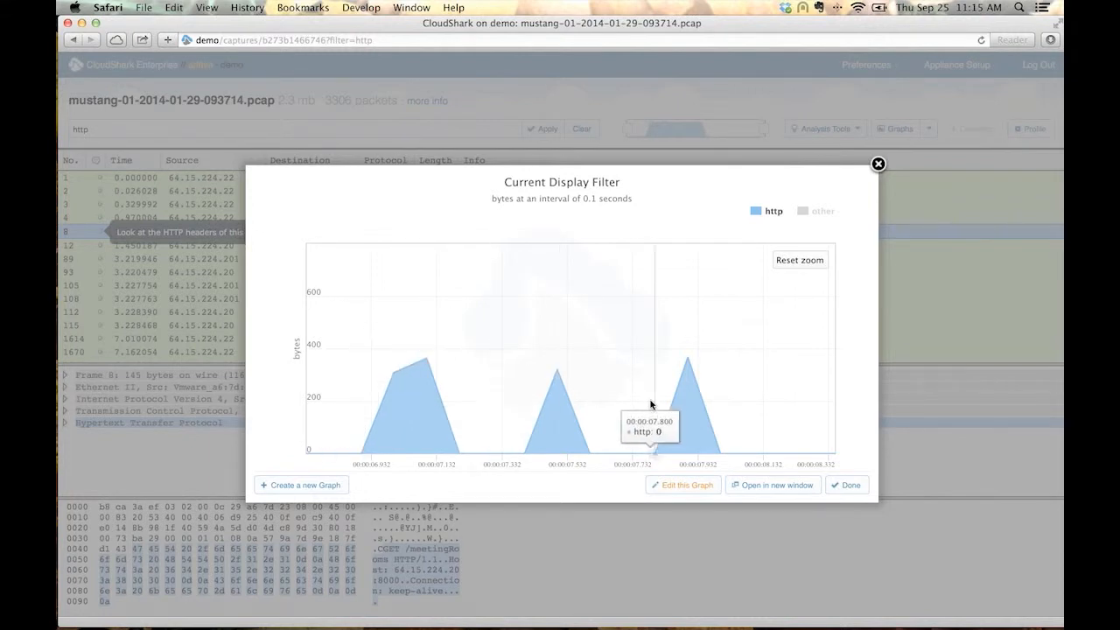
Open the Current Display Filter graph in a separate browser tab, select its web address, and return to the capture's packet list.
left_click(743, 486)
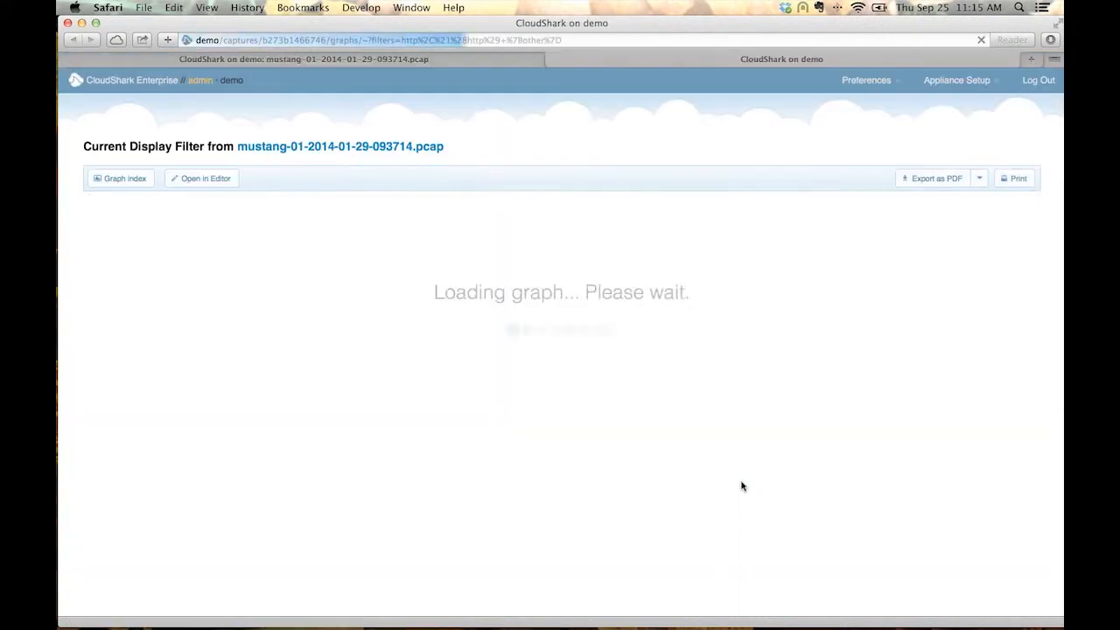
left_click(575, 41)
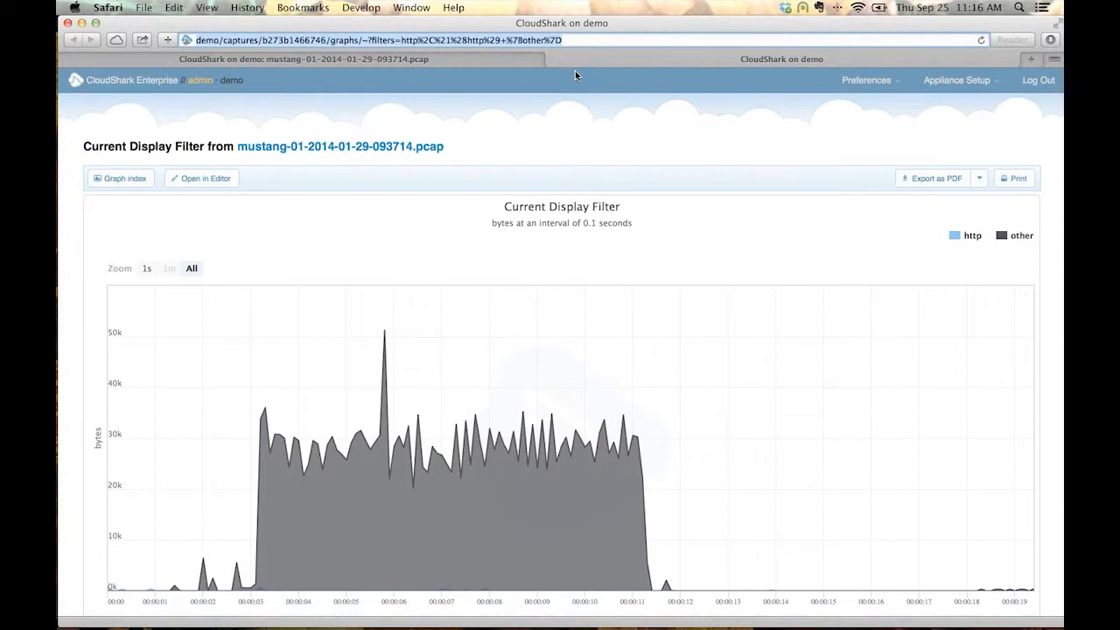
left_click(552, 61)
left_click(808, 108)
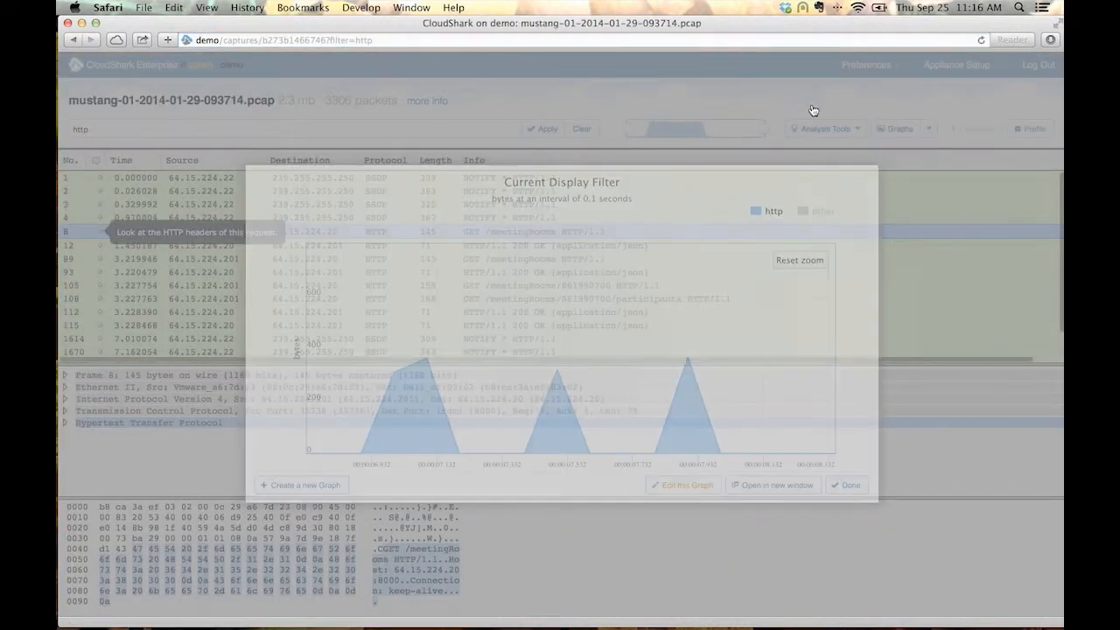
left_click(847, 133)
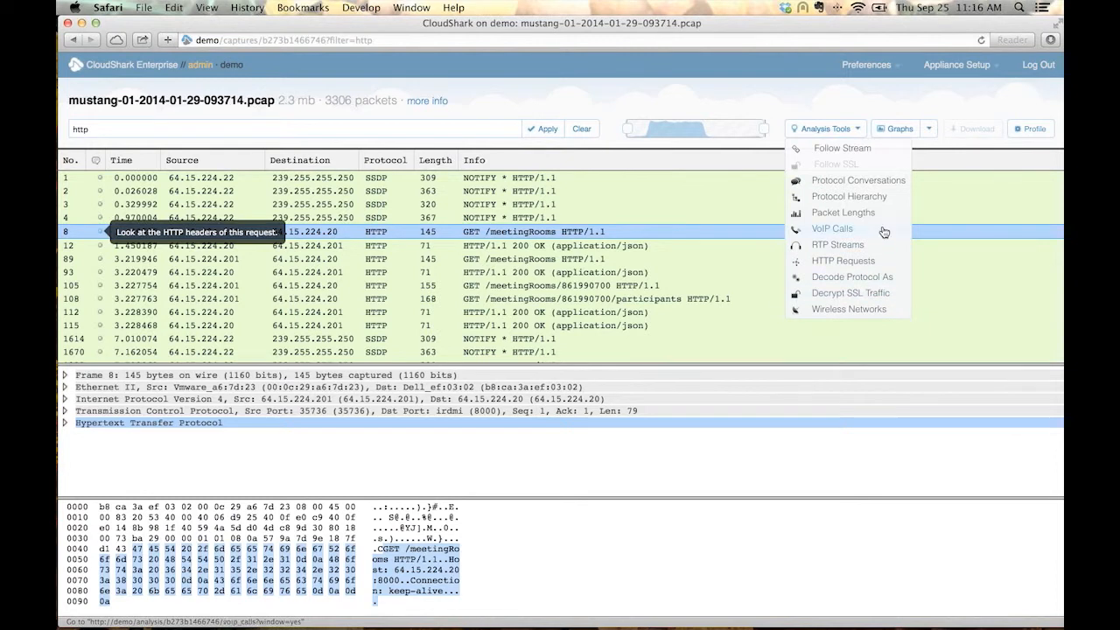
left_click(867, 103)
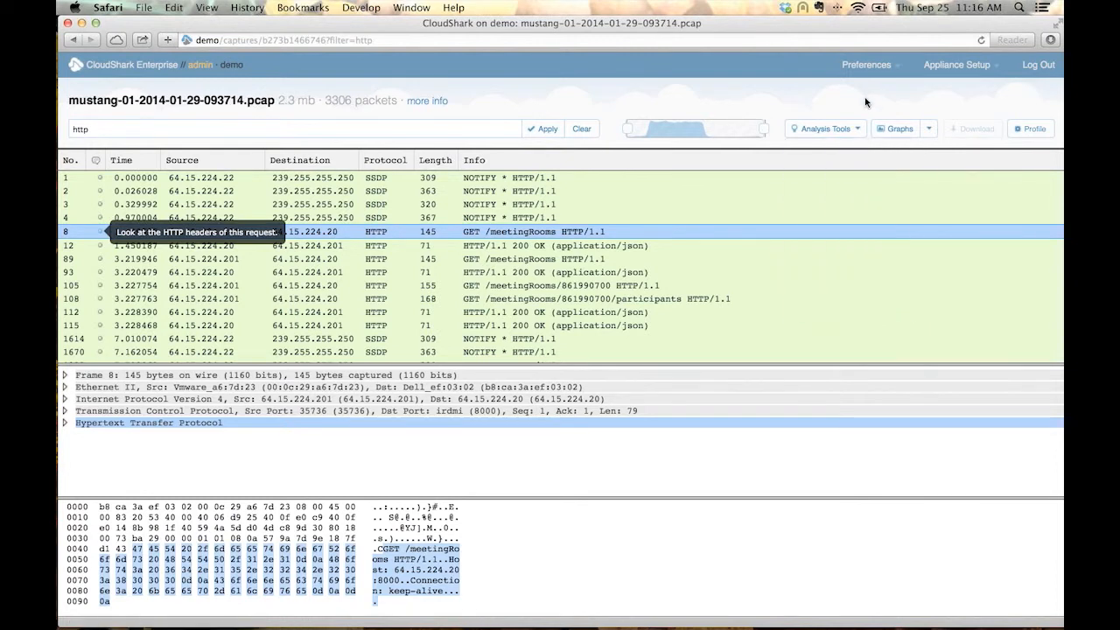
Leave the capture and review the appliance's Users and Groups administration pages.
left_click(170, 68)
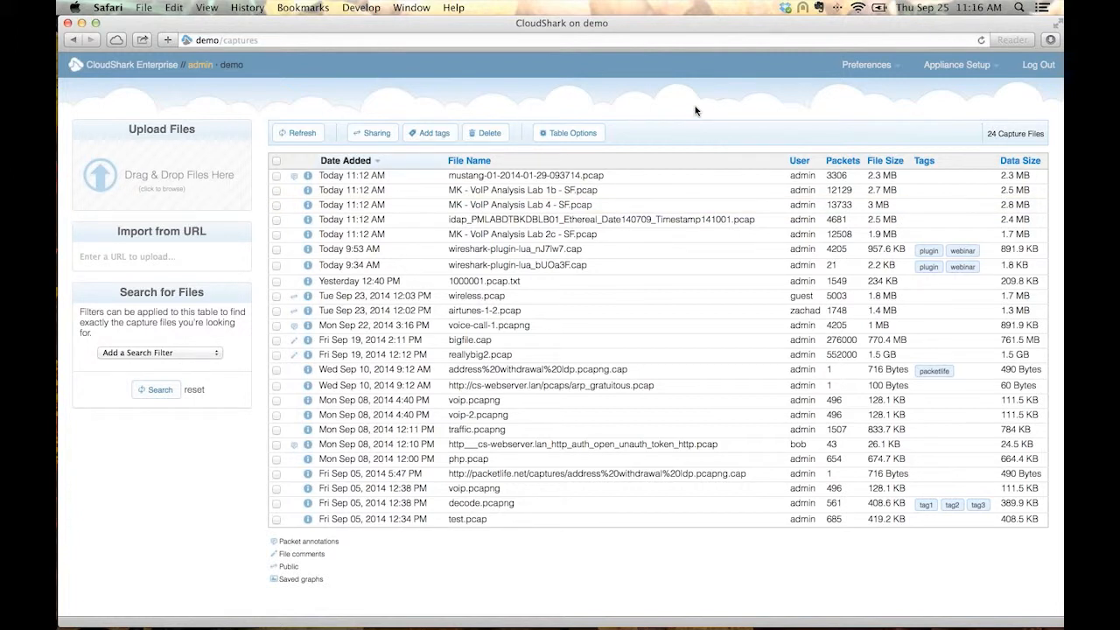
left_click(959, 68)
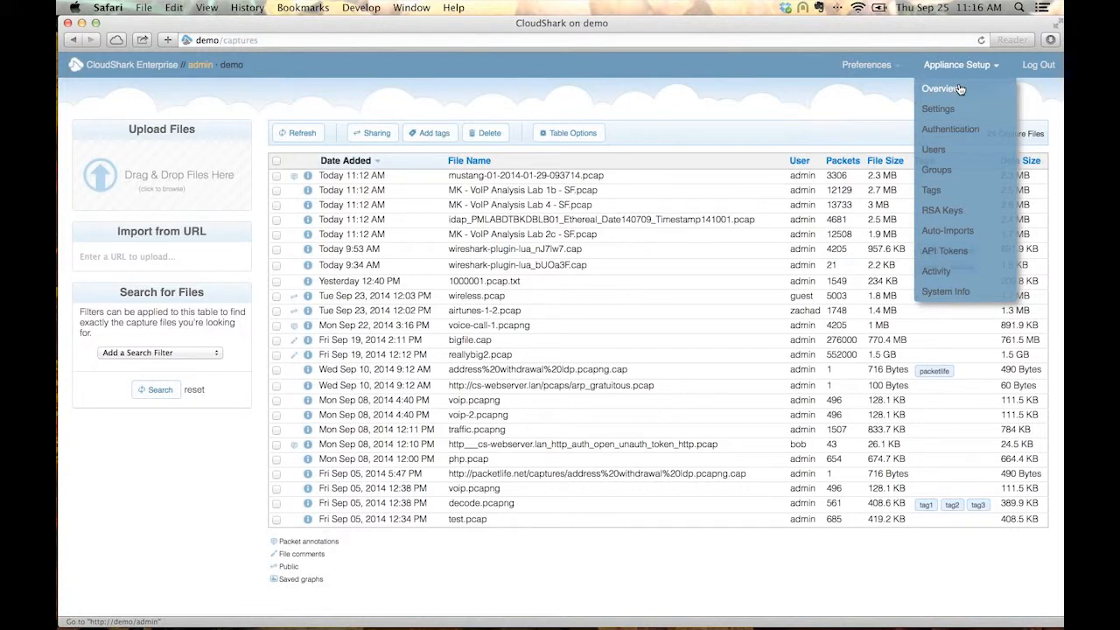
left_click(936, 150)
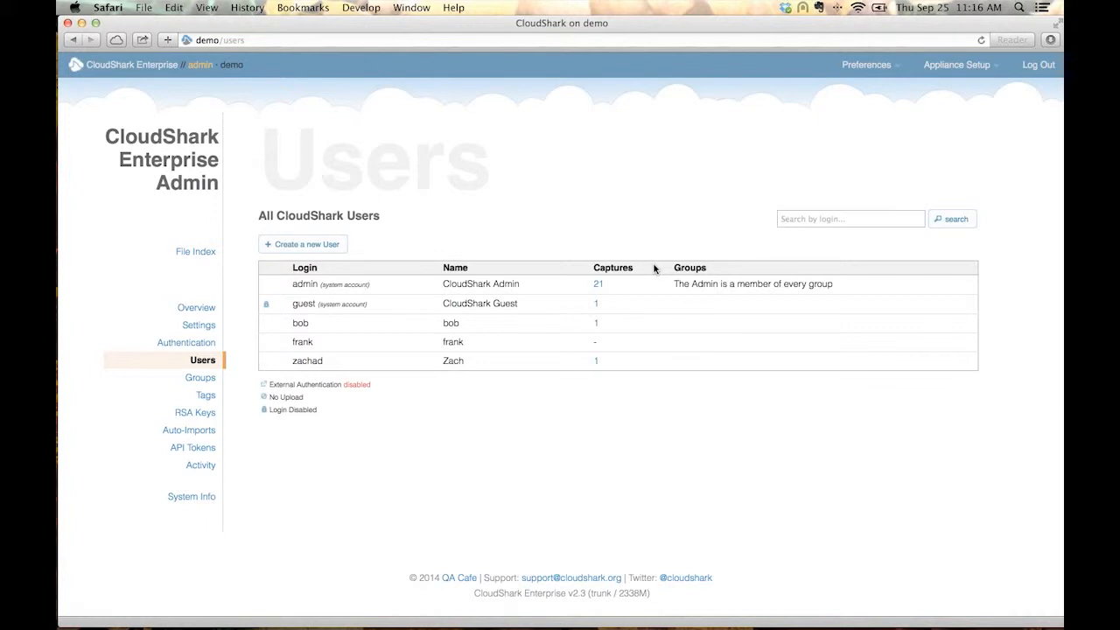
left_click(203, 379)
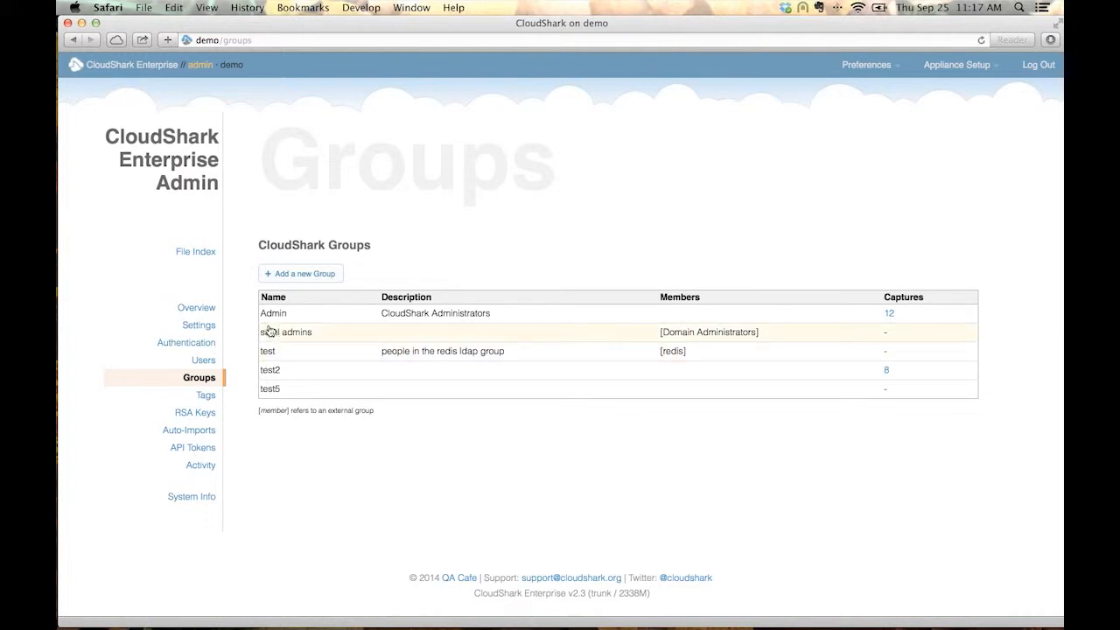
Return to the capture file index and log out of the admin account.
left_click(203, 253)
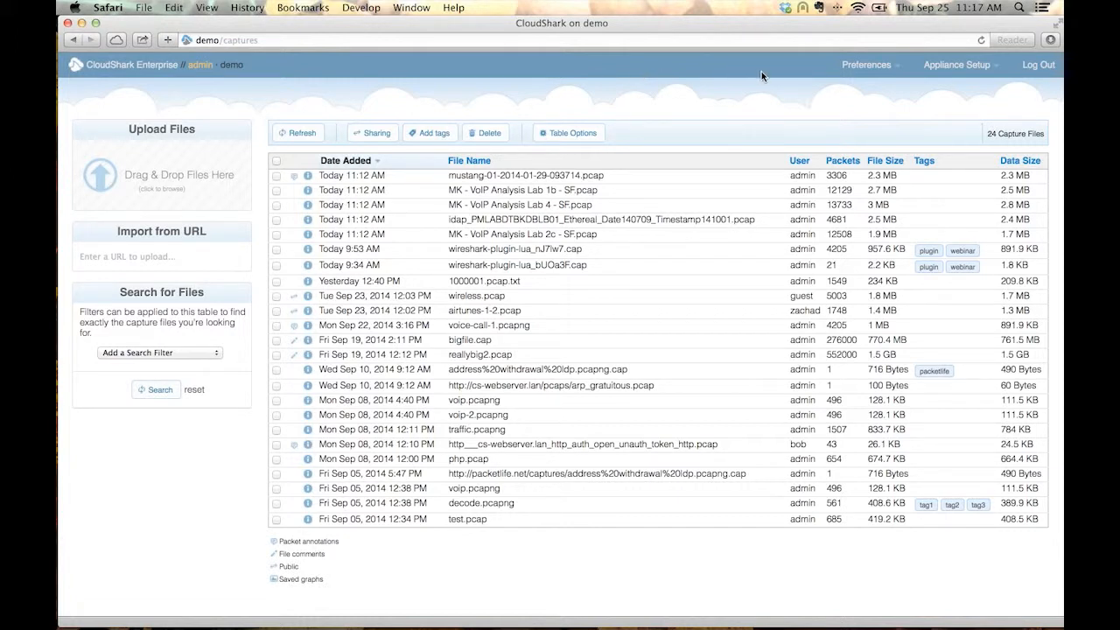
left_click(1034, 70)
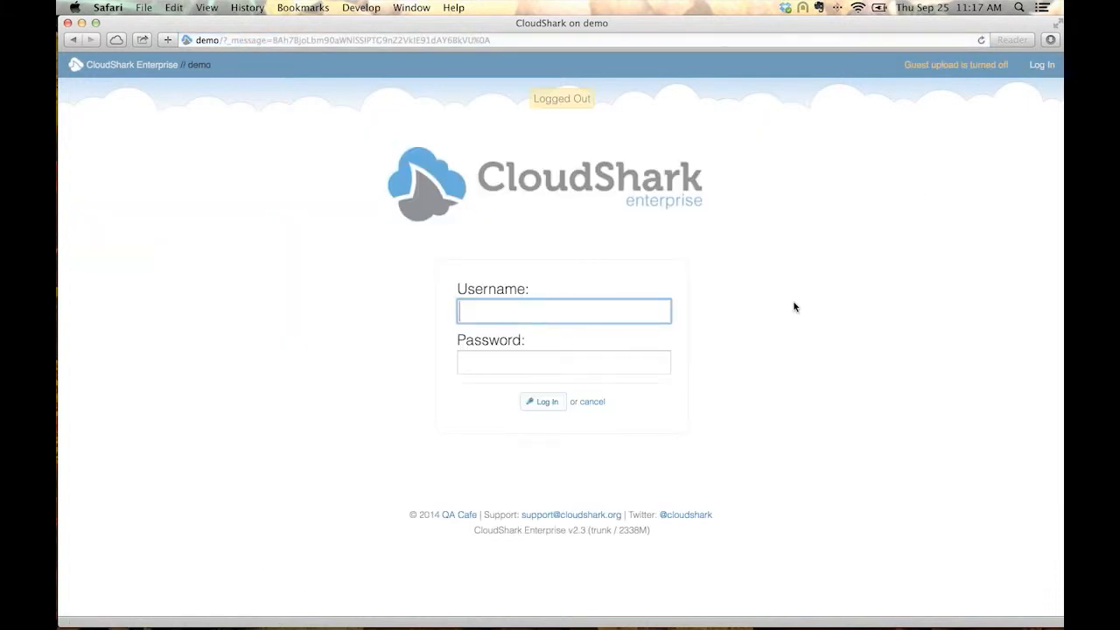
Switch to Keynote, restore the cloudshark_wireshark_in_the_web.key presentation, and display the Summary slide.
key("super+Tab")
key("super+Tab")
key("super+Tab")
key("super+Tab")
key("super+Tab")
key("super+Tab")
key("super+Tab")
key("super+Tab")
key("super+Tab")
key("super+Tab")
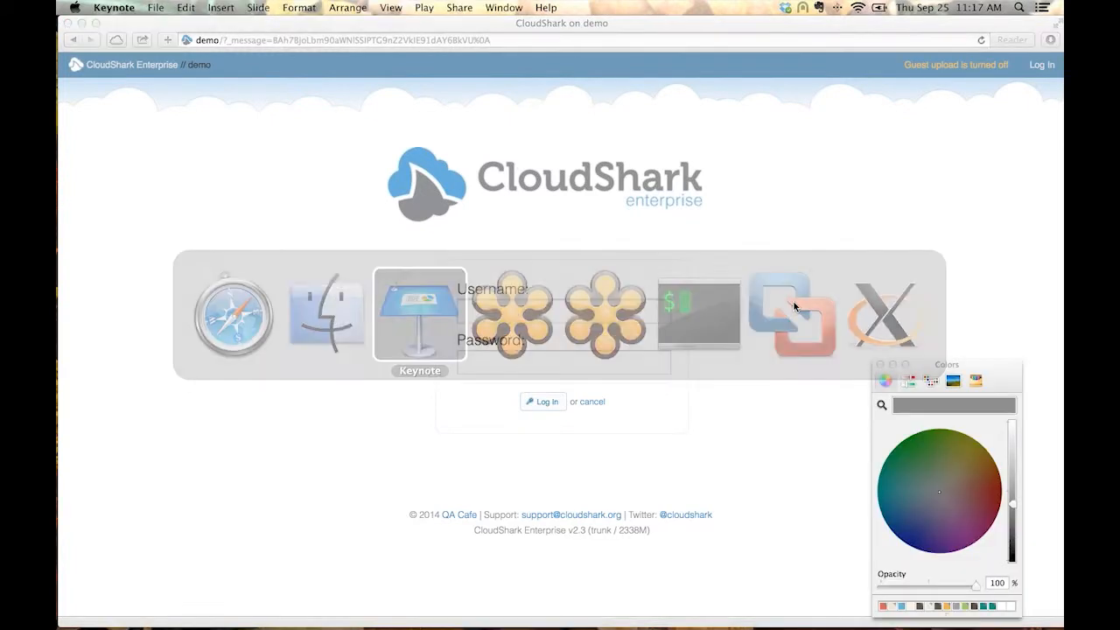
mouse_move(687, 616)
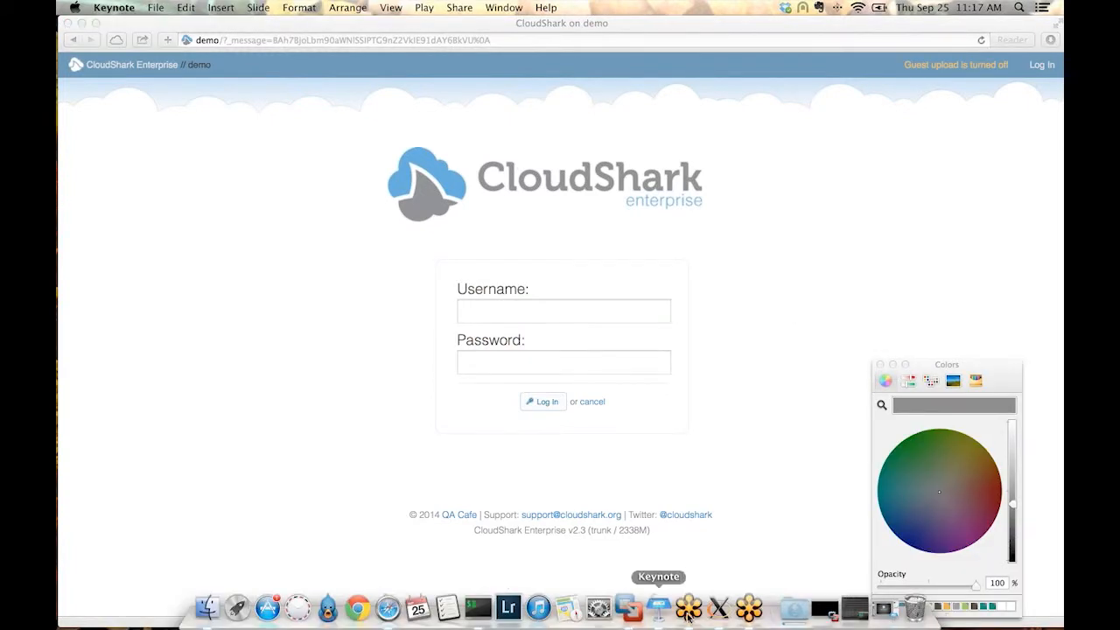
left_click(884, 609)
scroll(123, 542, "down", 3)
left_click(104, 533)
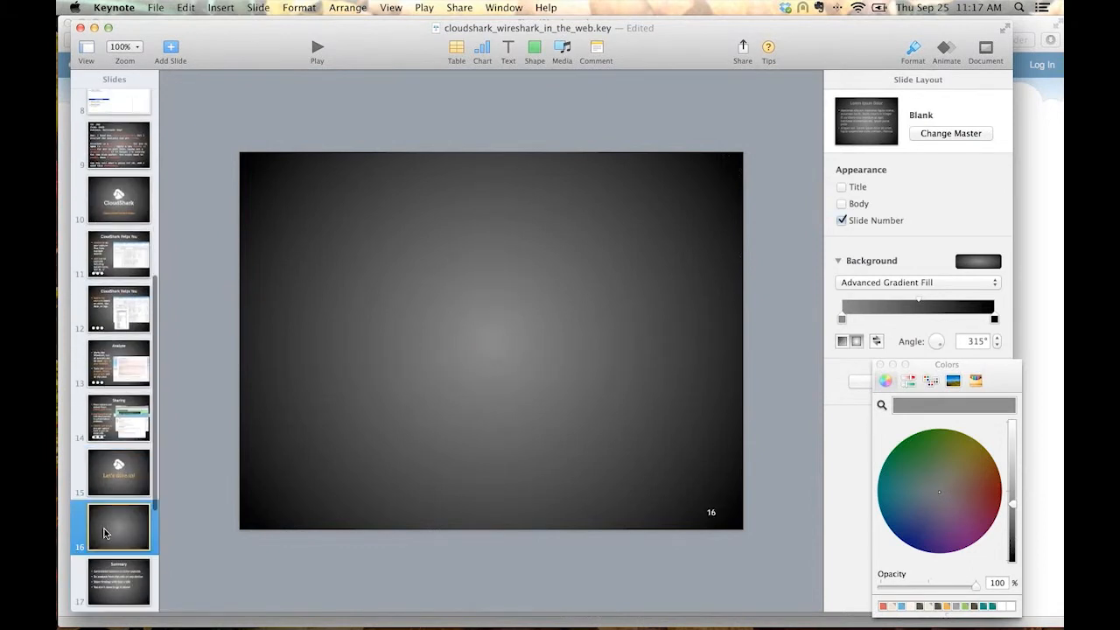
left_click(104, 569)
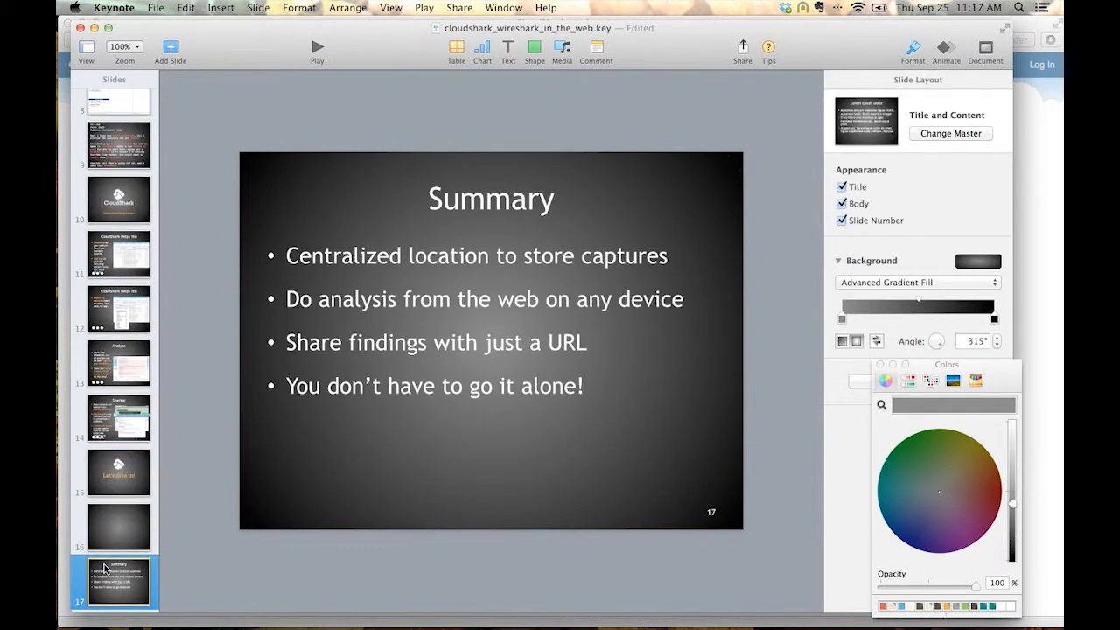